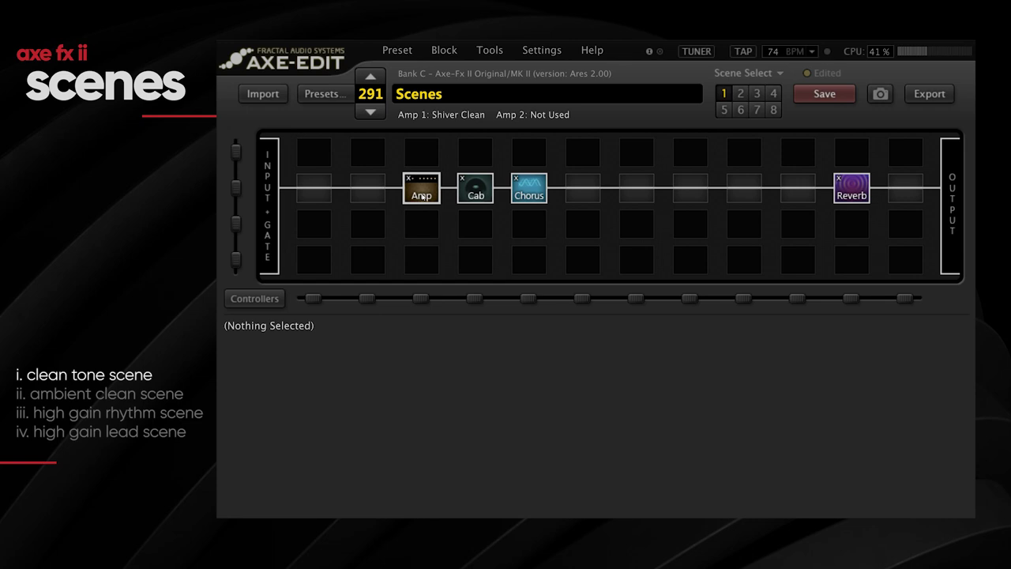
# Review the Amp, Cab, Chorus and Reverb block settings that make up the clean tone in scene 1.
pyautogui.click(422, 195)
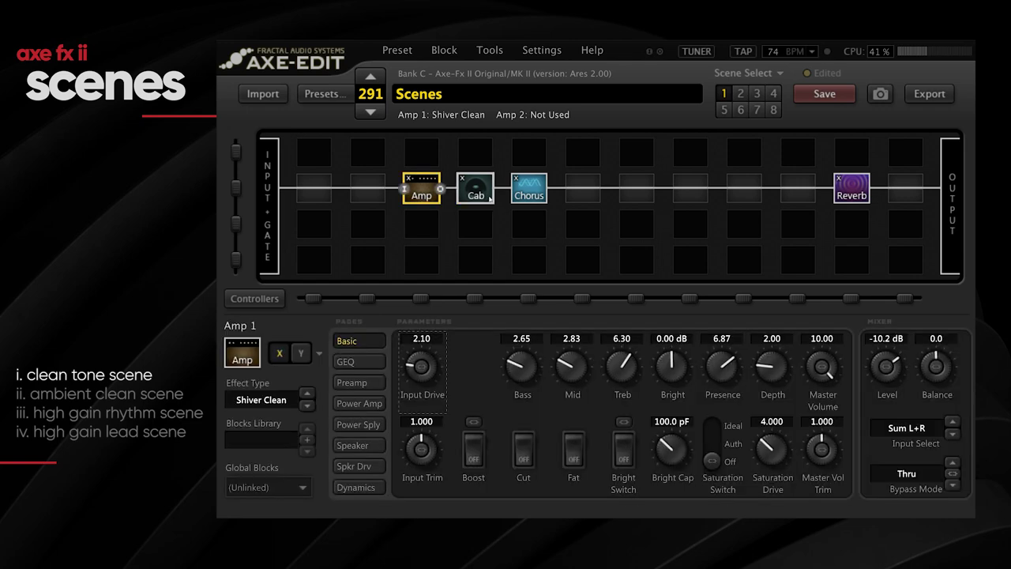
pyautogui.click(472, 193)
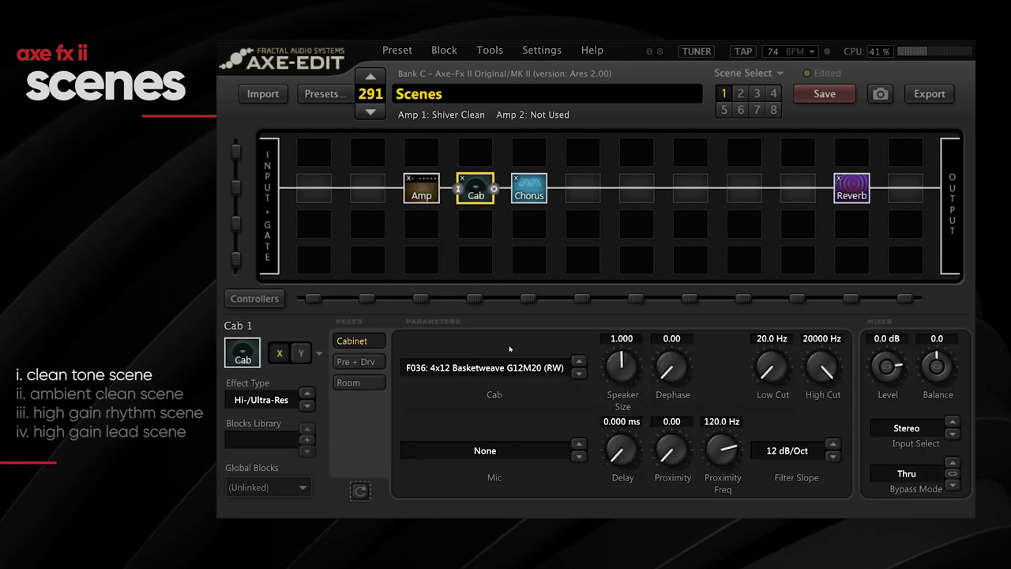
pyautogui.click(528, 190)
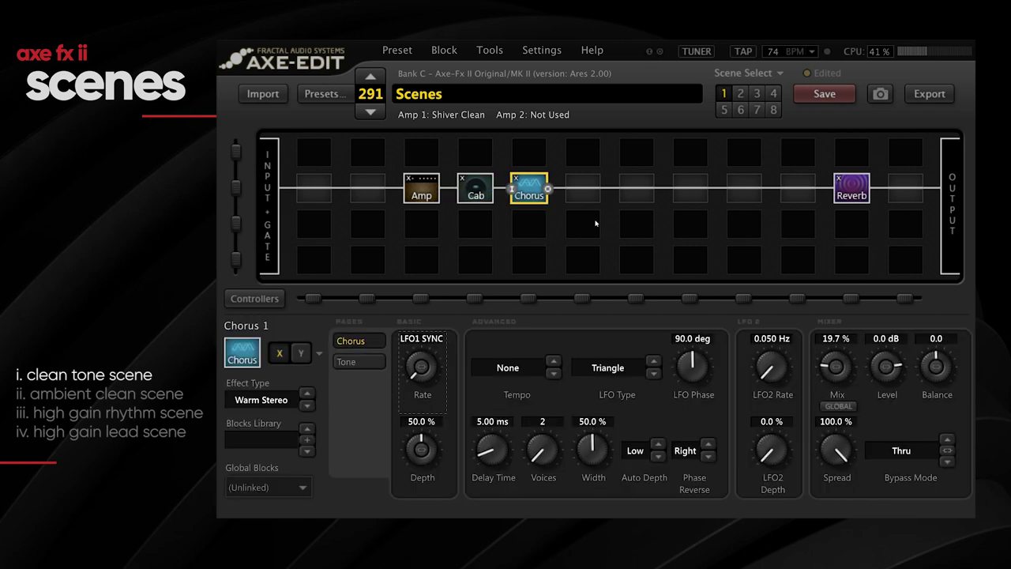
pyautogui.click(852, 189)
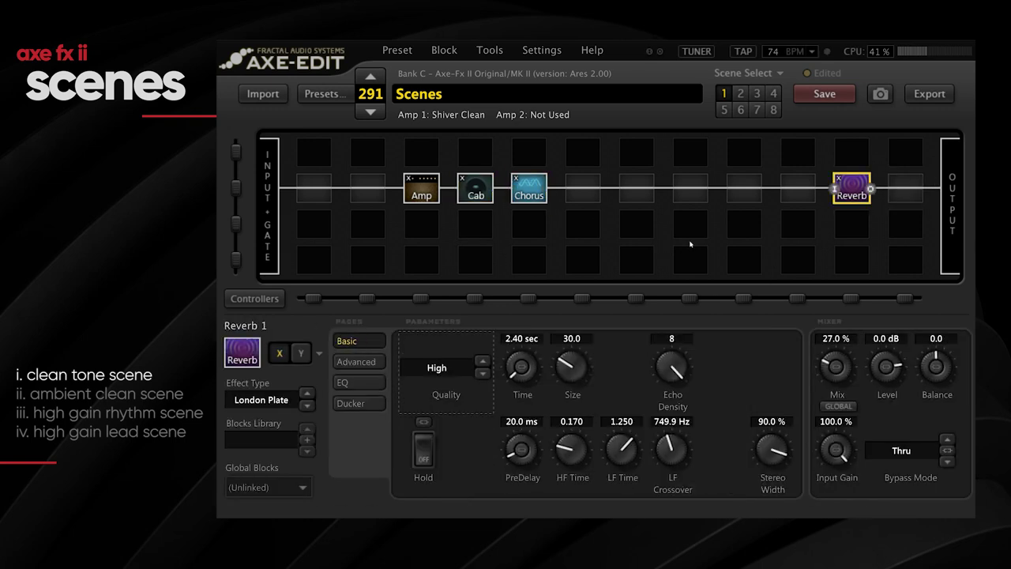
pyautogui.click(423, 197)
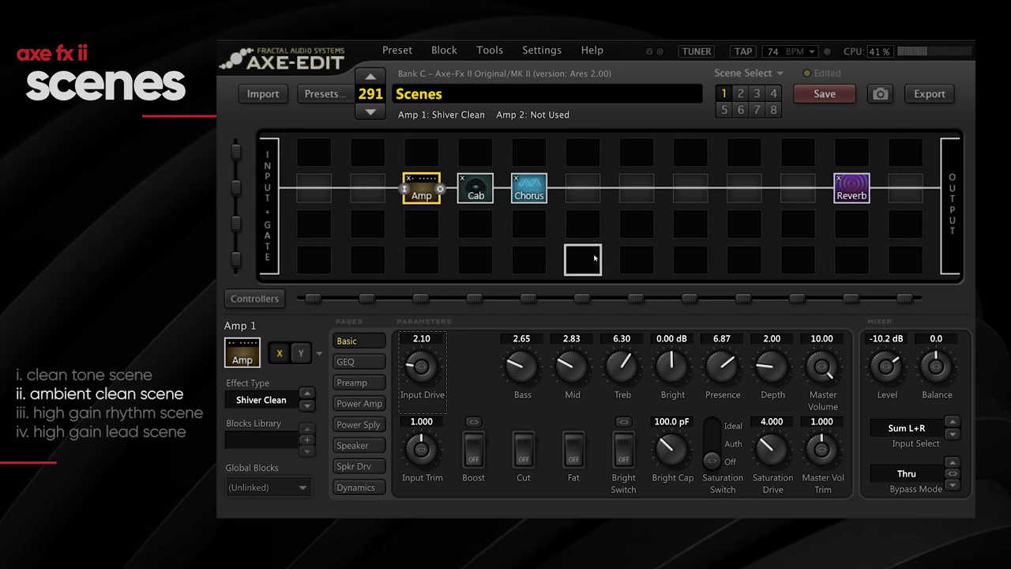
# Switch to scene 2 and add a second reverb block in the empty slot above the existing Reverb.
pyautogui.click(740, 94)
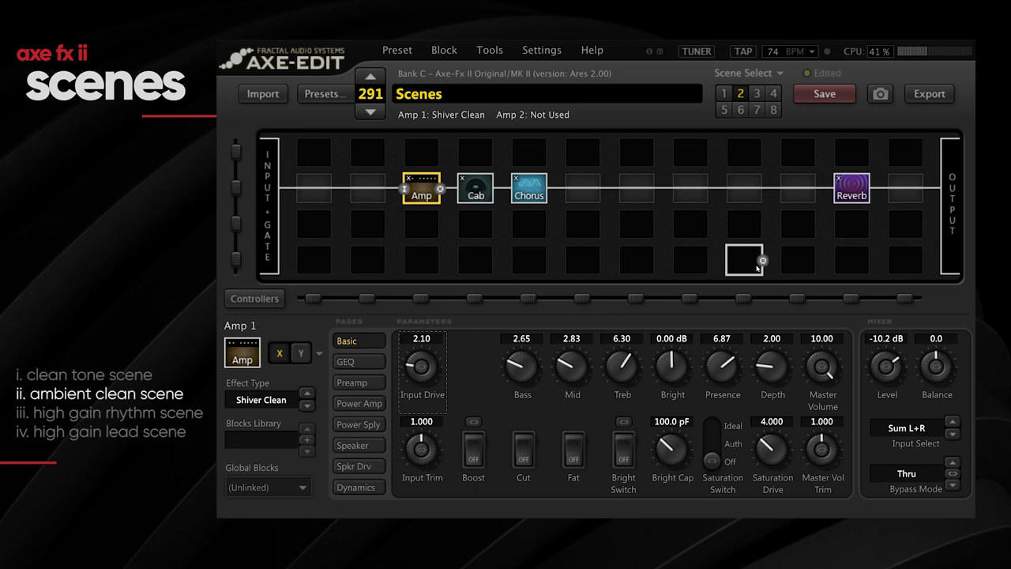
pyautogui.rightClick(864, 154)
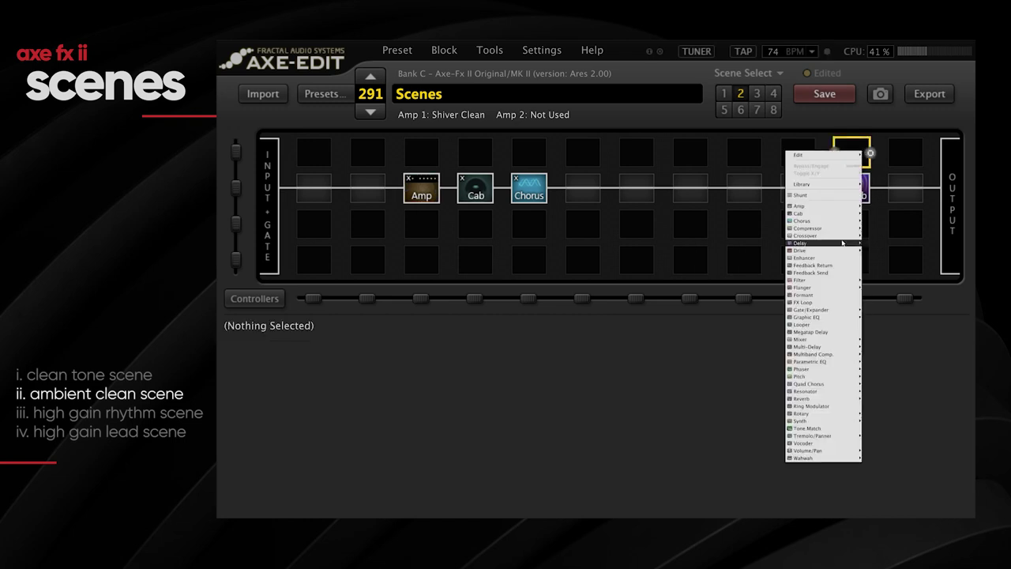
pyautogui.moveTo(825, 398)
pyautogui.click(879, 399)
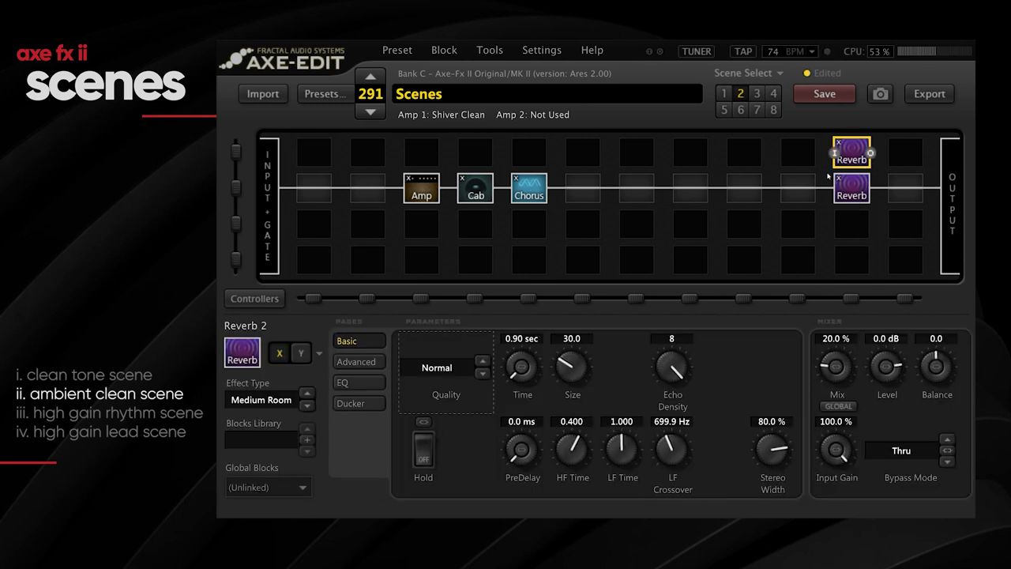
# Wire Reverb 2 in parallel with the existing Reverb and set its mix to 100%.
pyautogui.moveTo(800, 188); pyautogui.dragTo(903, 187)
pyautogui.click(854, 158)
pyautogui.click(843, 374)
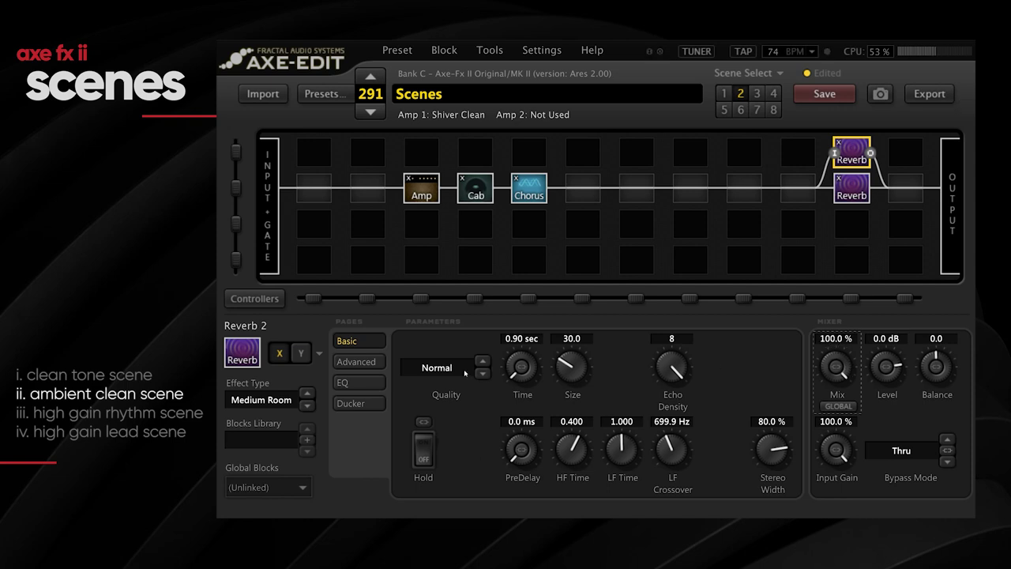
# Set Reverb 2 to the Ambience type with High quality and a time of 5.5 seconds.
pyautogui.click(262, 399)
pyautogui.click(261, 112)
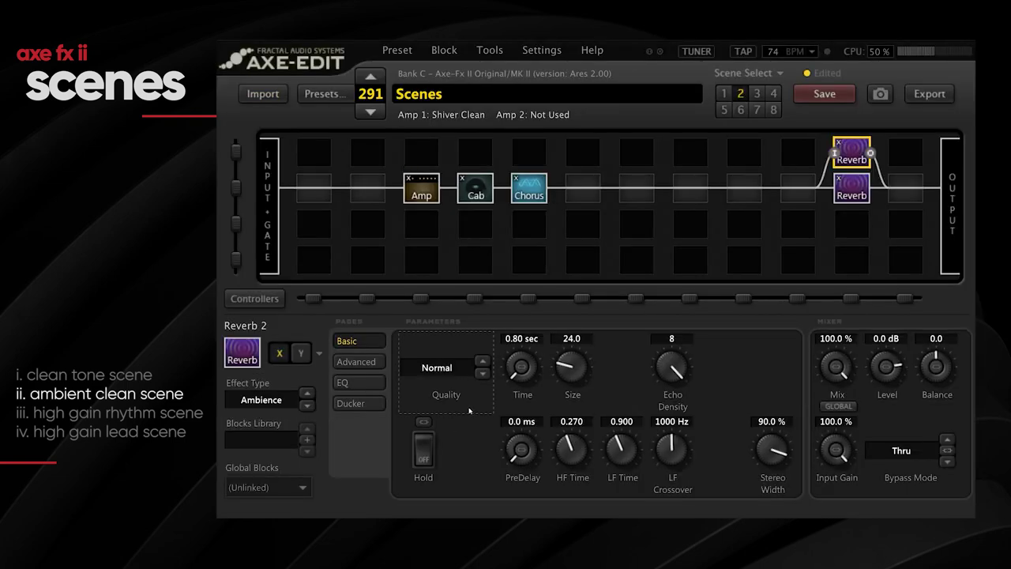
pyautogui.scroll(1, 457, 397)
pyautogui.doubleClick(522, 345)
pyautogui.write('5')
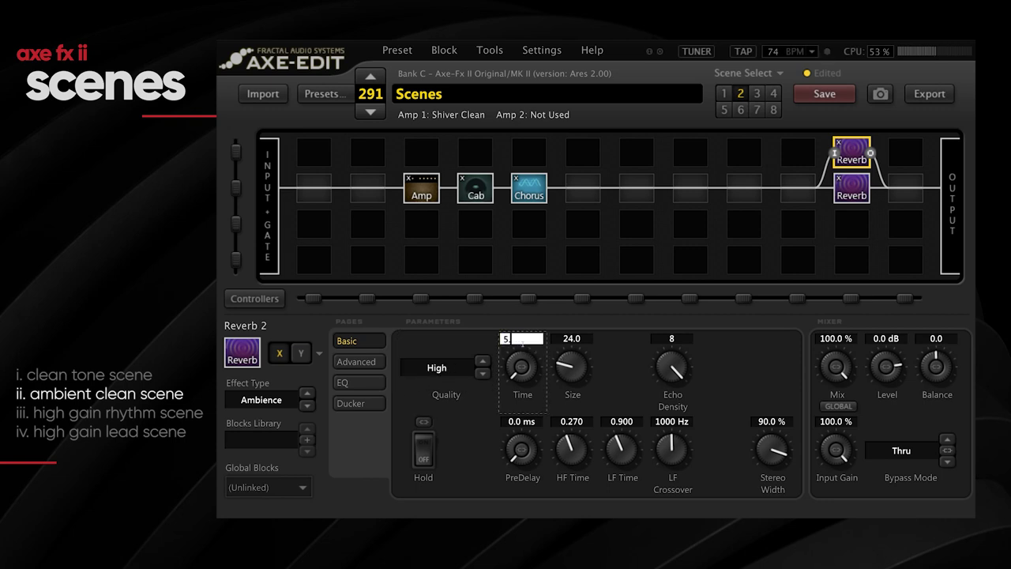
pyautogui.write('.5')
pyautogui.press('Return')
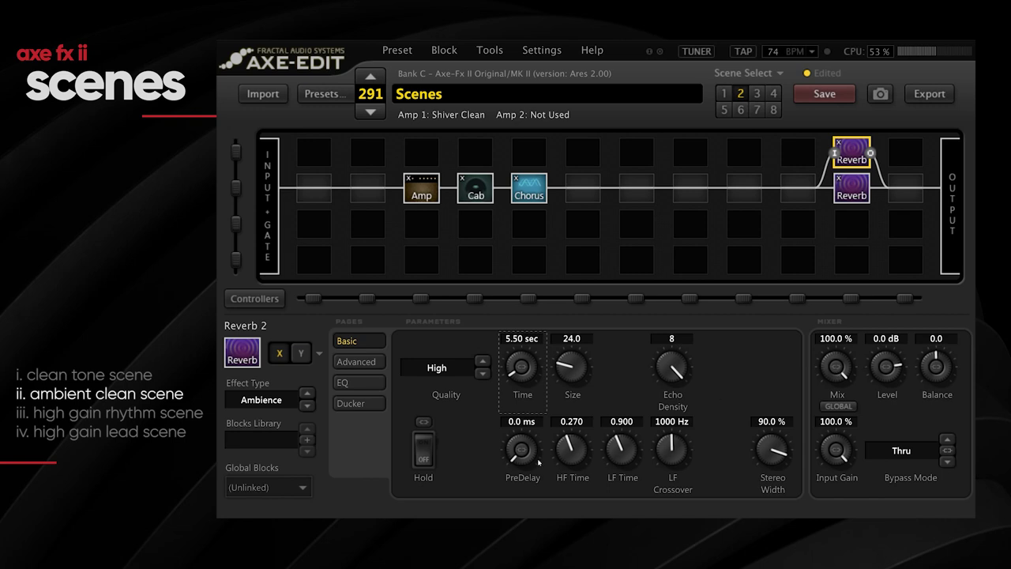
# Add a Multi-Delay block in the slot just before the two reverbs and set its mix to 38%.
pyautogui.click(798, 188)
pyautogui.rightClick(735, 199)
pyautogui.moveTo(791, 393)
pyautogui.click(825, 388)
pyautogui.doubleClick(837, 338)
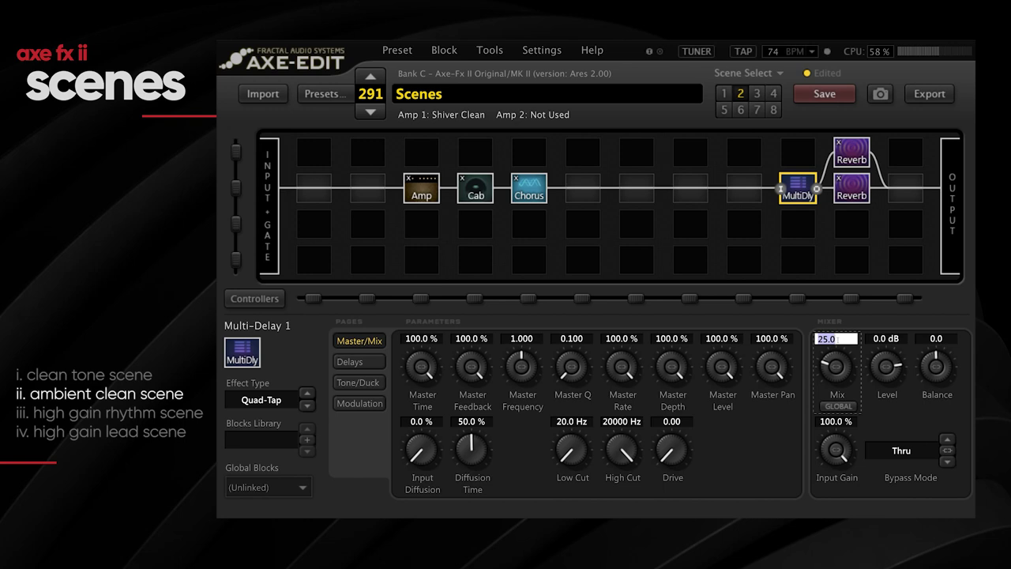
pyautogui.write('38')
pyautogui.press('Return')
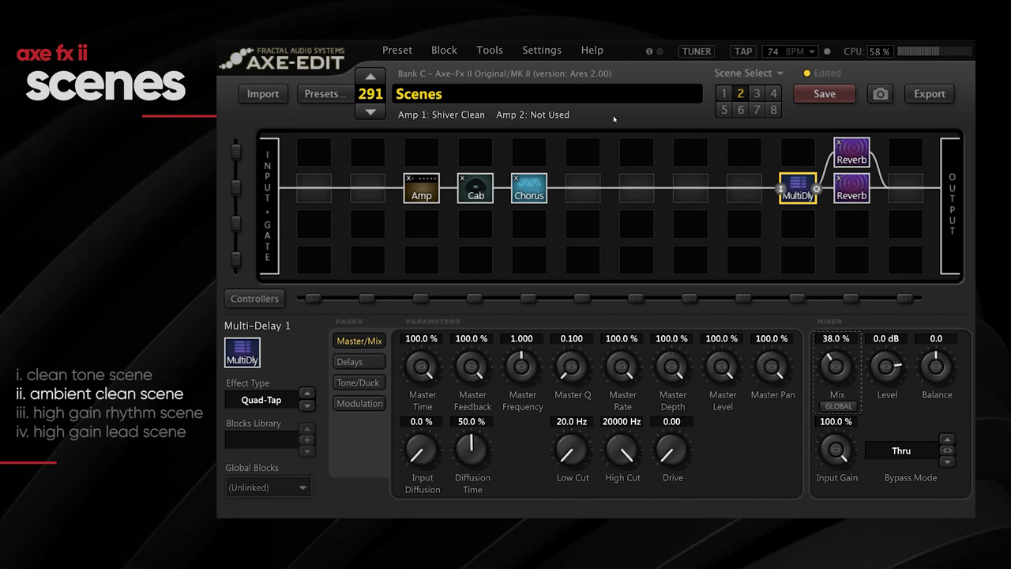
# Copy the Chorus block's X settings to Y, switch it to Y and set the mix to 57%.
pyautogui.click(529, 189)
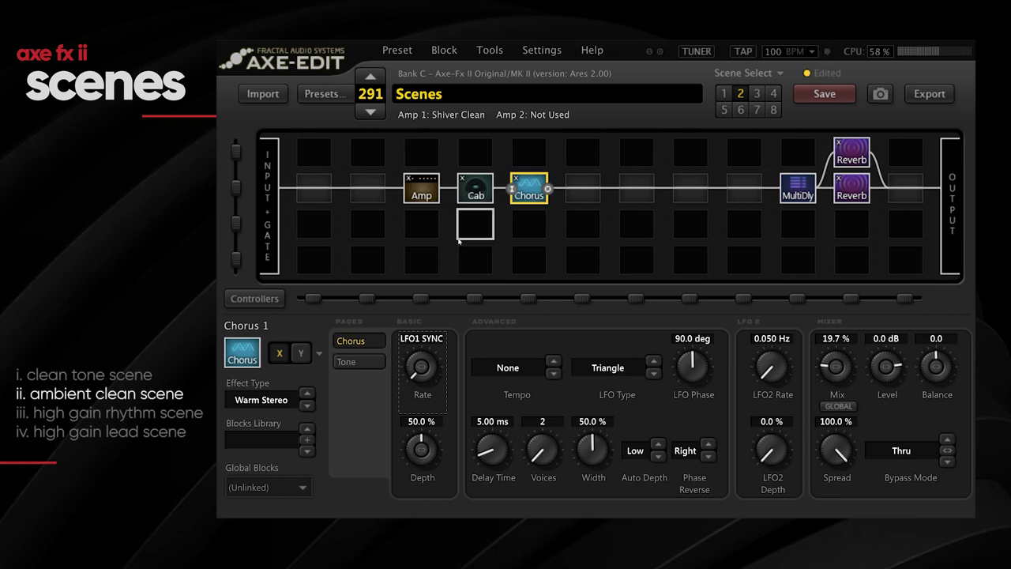
pyautogui.rightClick(282, 355)
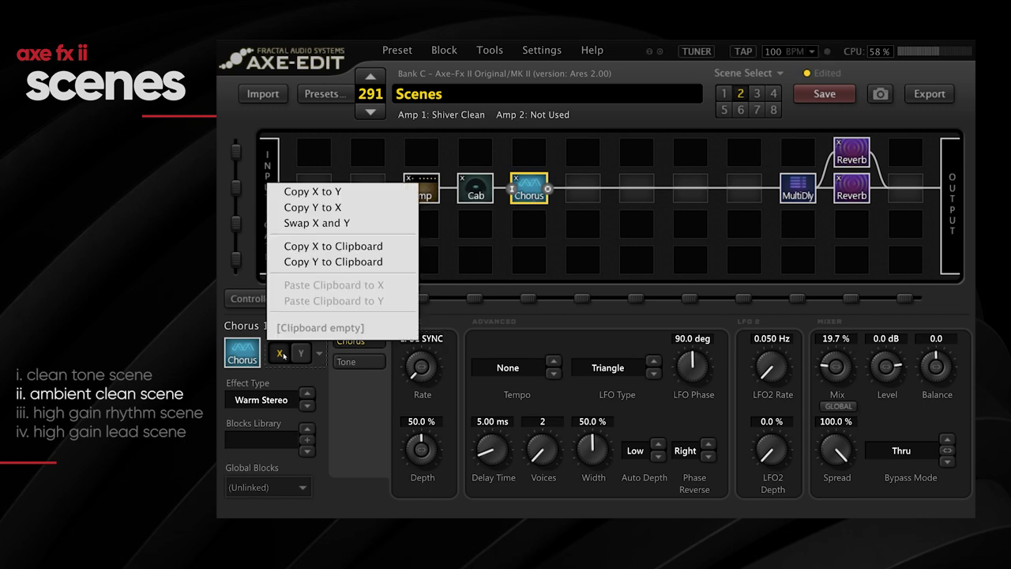
pyautogui.click(329, 193)
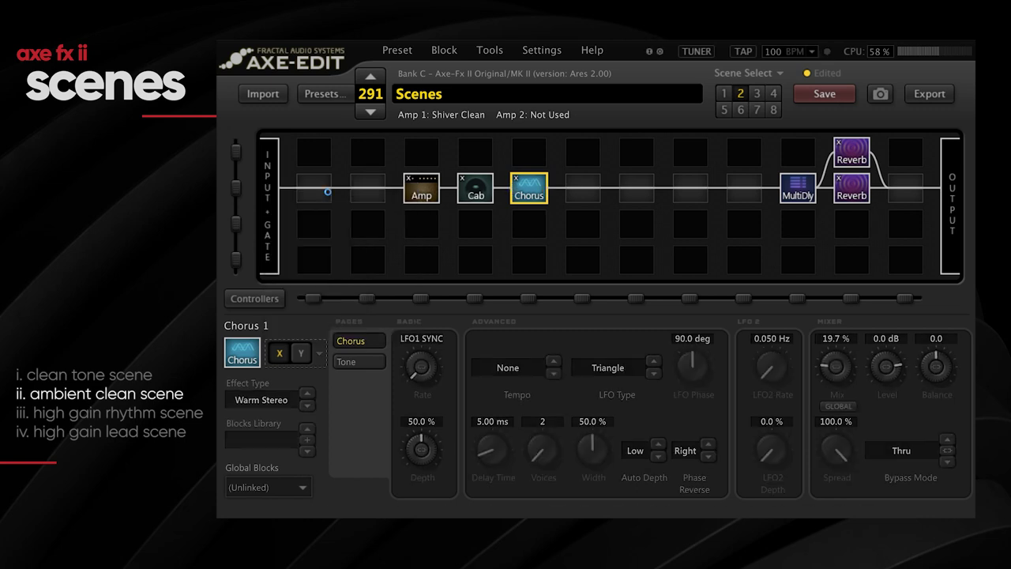
pyautogui.click(301, 354)
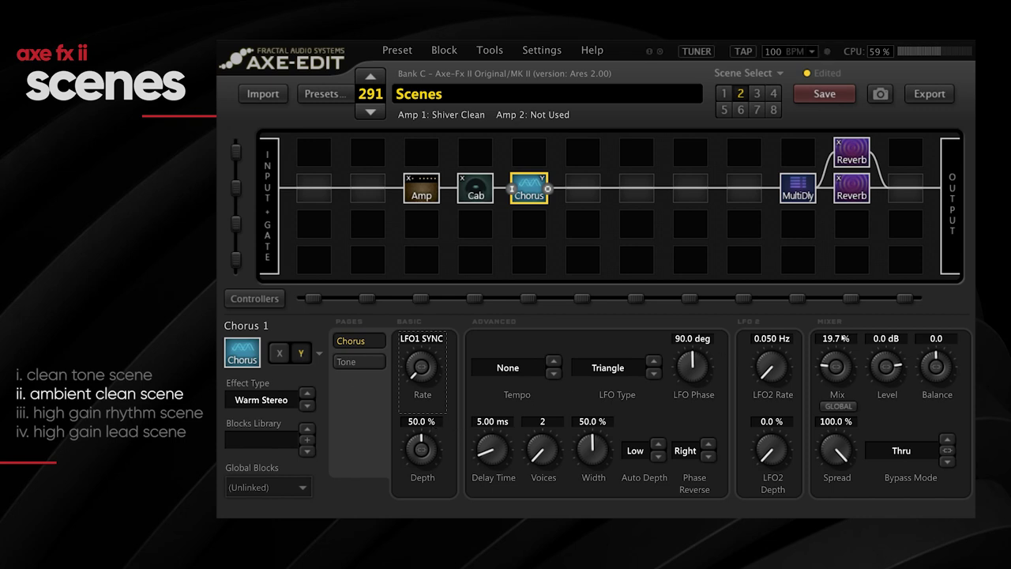
pyautogui.doubleClick(841, 339)
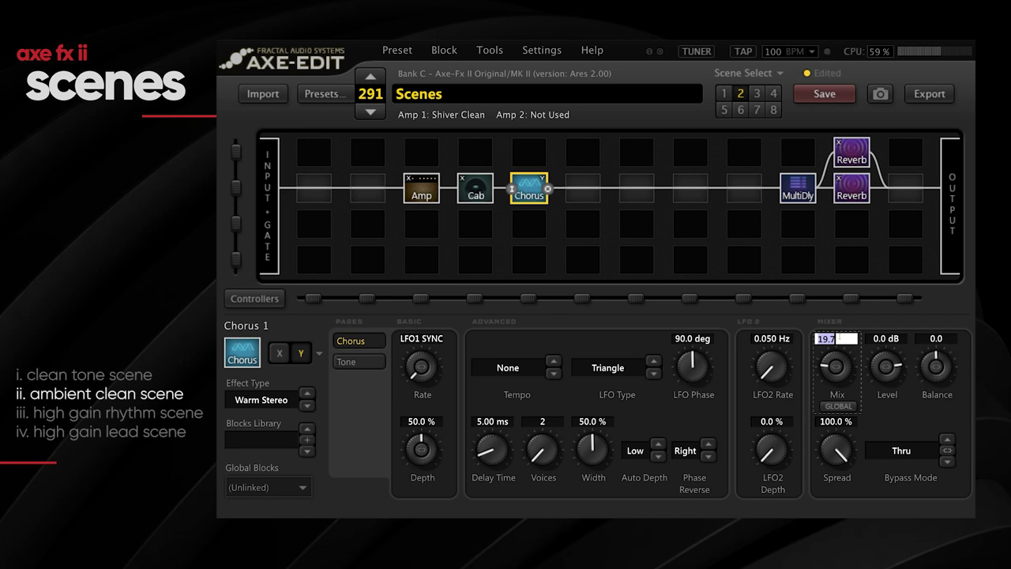
pyautogui.write('57')
pyautogui.press('Return')
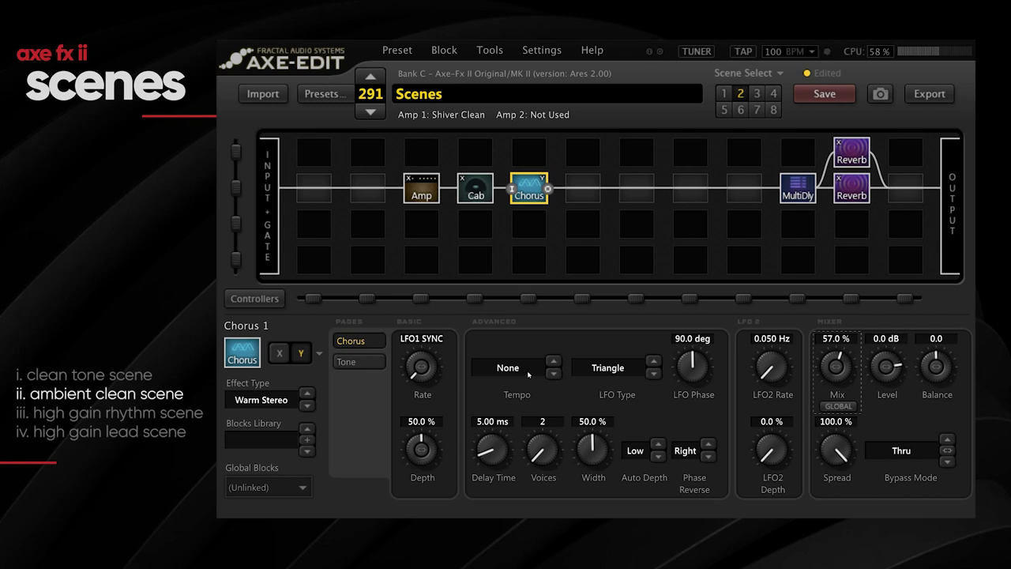
# Bypass Reverb 1 in scene 2 and check the settings of Reverb 2 and the Multi-Delay.
pyautogui.click(851, 197)
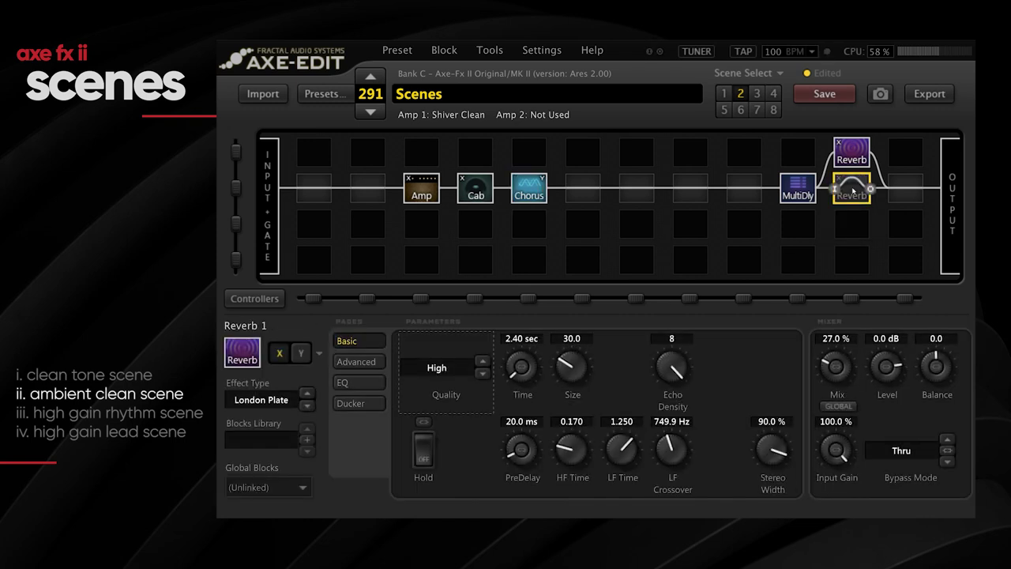
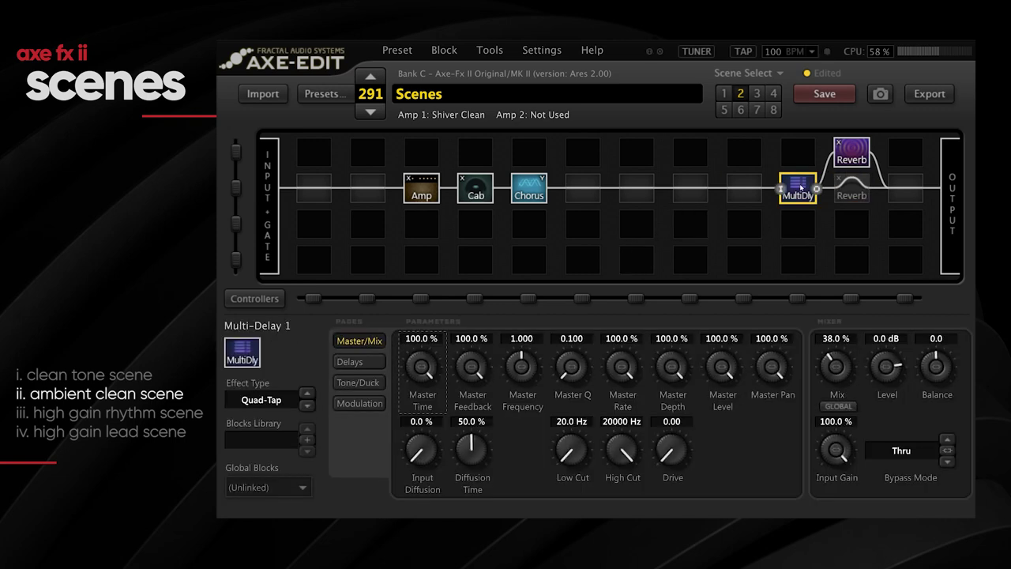
pyautogui.click(850, 150)
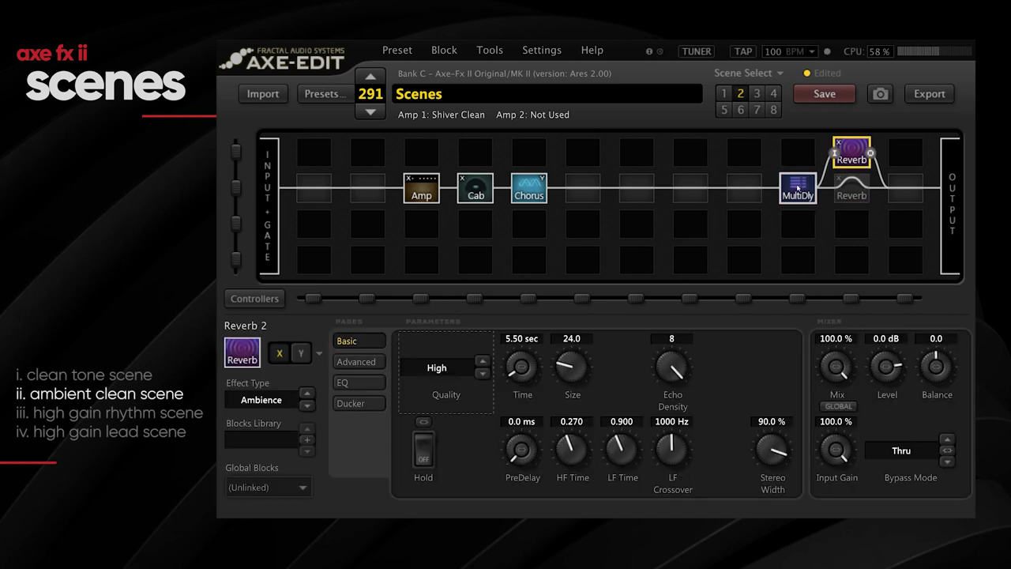
pyautogui.click(798, 187)
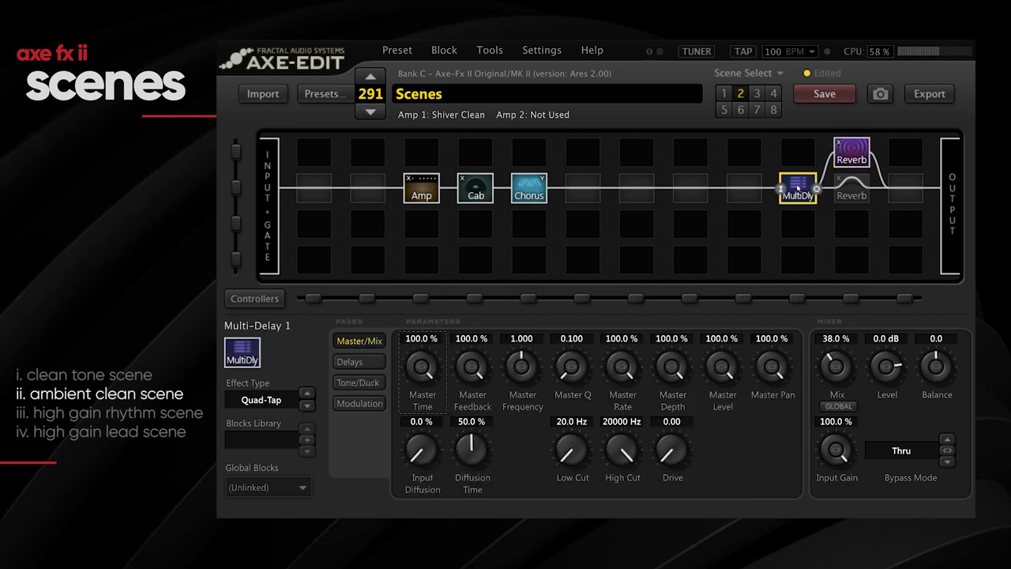
# Set the bypass mode of both Reverb 2 and the Multi-Delay to Mute FX In.
pyautogui.click(847, 158)
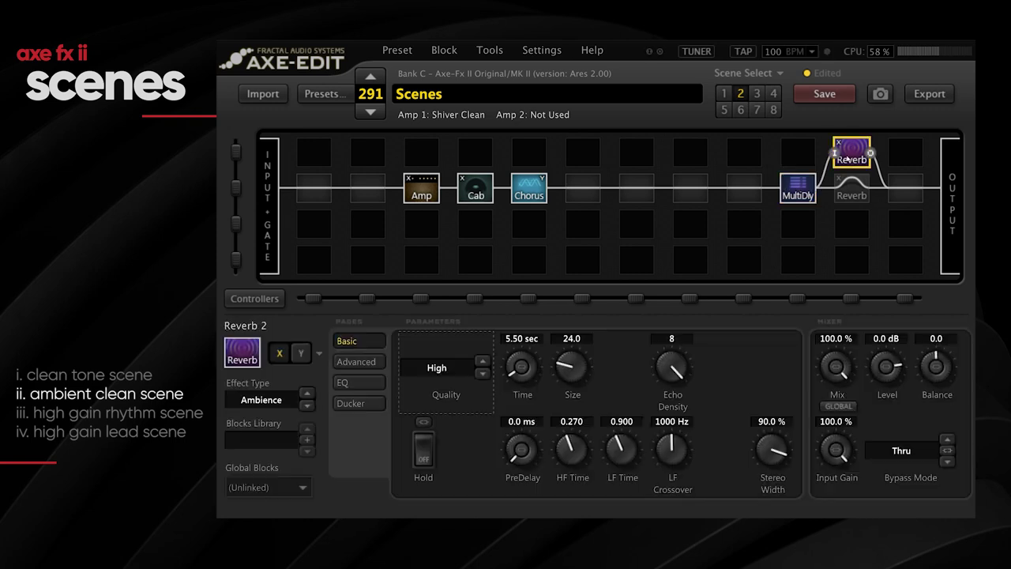
pyautogui.click(916, 448)
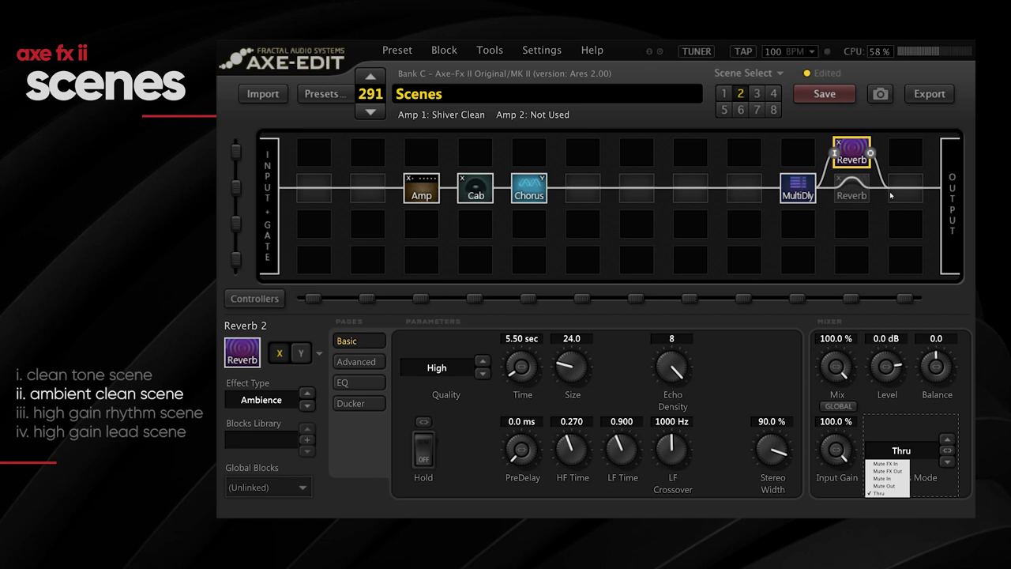
pyautogui.click(900, 464)
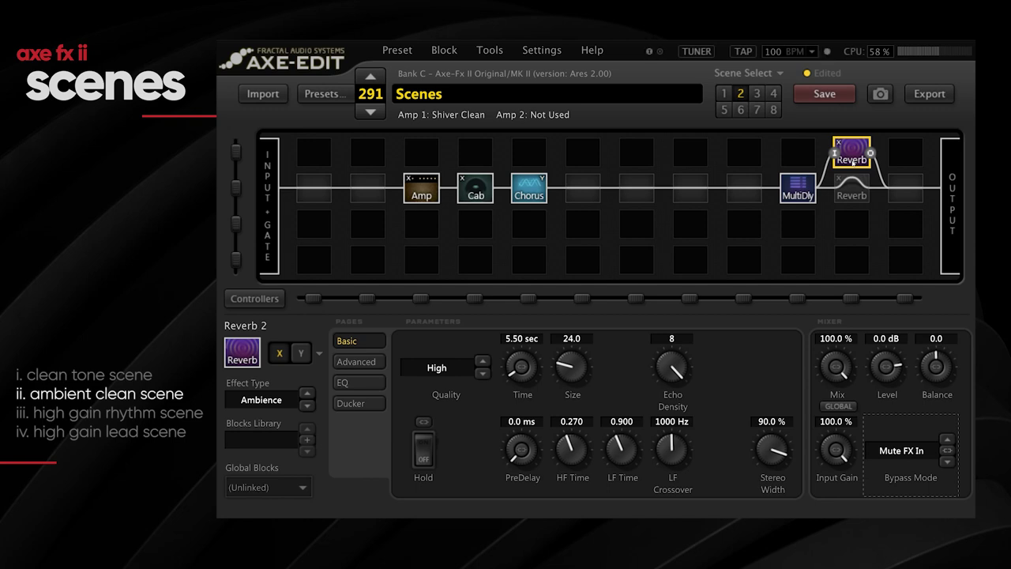
pyautogui.click(801, 187)
pyautogui.click(895, 451)
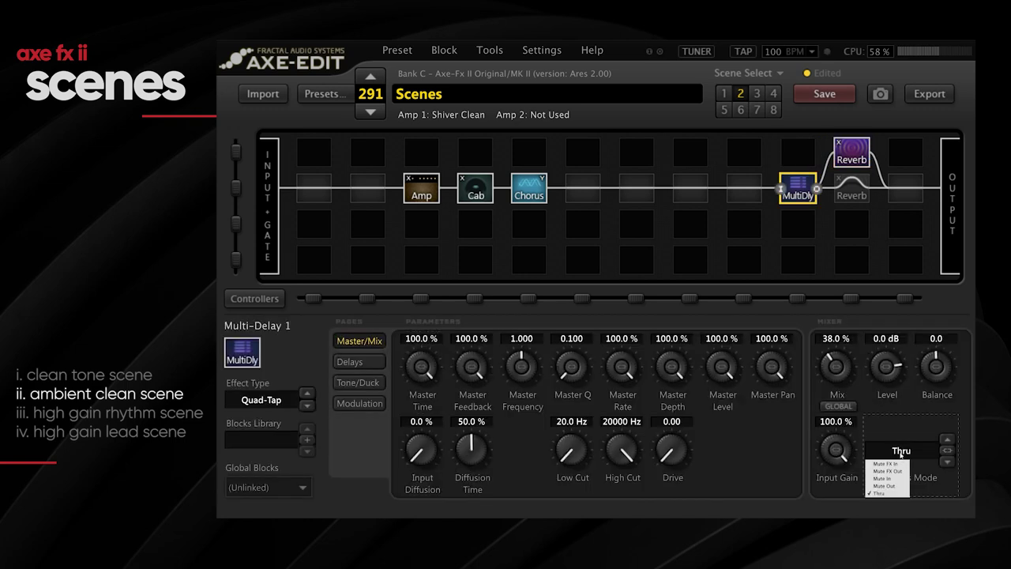
pyautogui.click(899, 469)
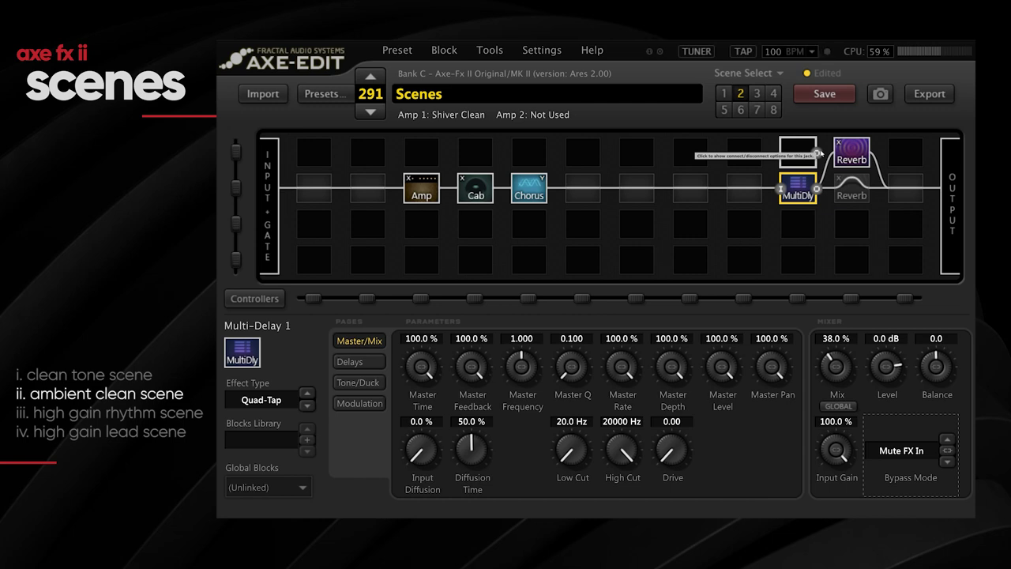
# Bypass the Multi-Delay and Reverb 2 in scene 1, and return to scene 2.
pyautogui.click(724, 98)
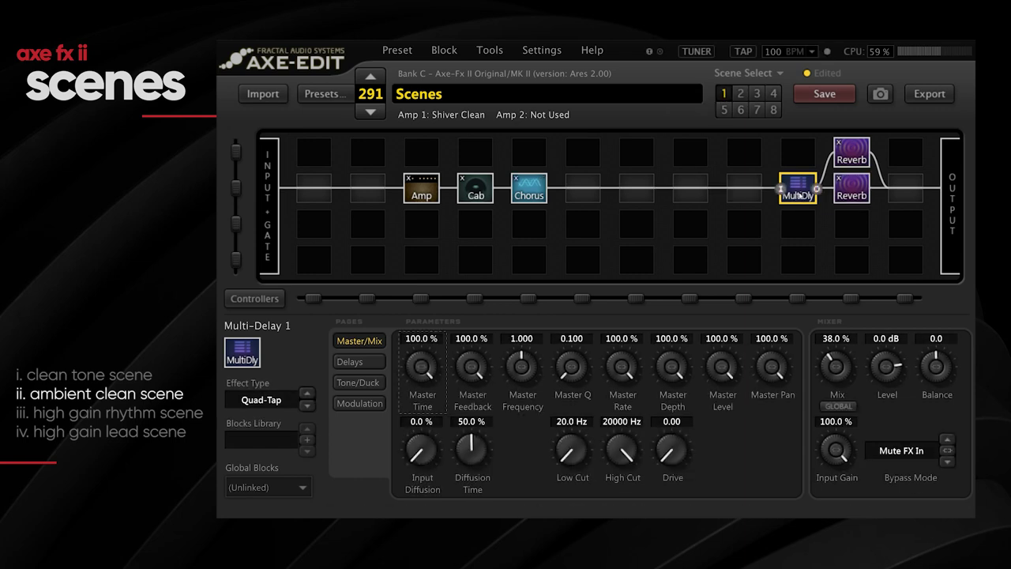
pyautogui.click(852, 151)
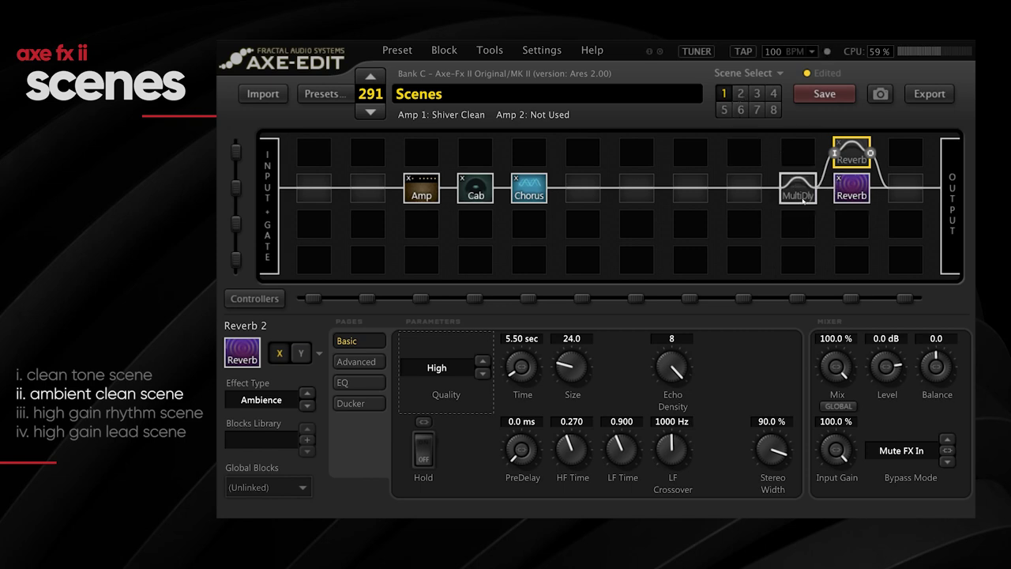
pyautogui.click(744, 94)
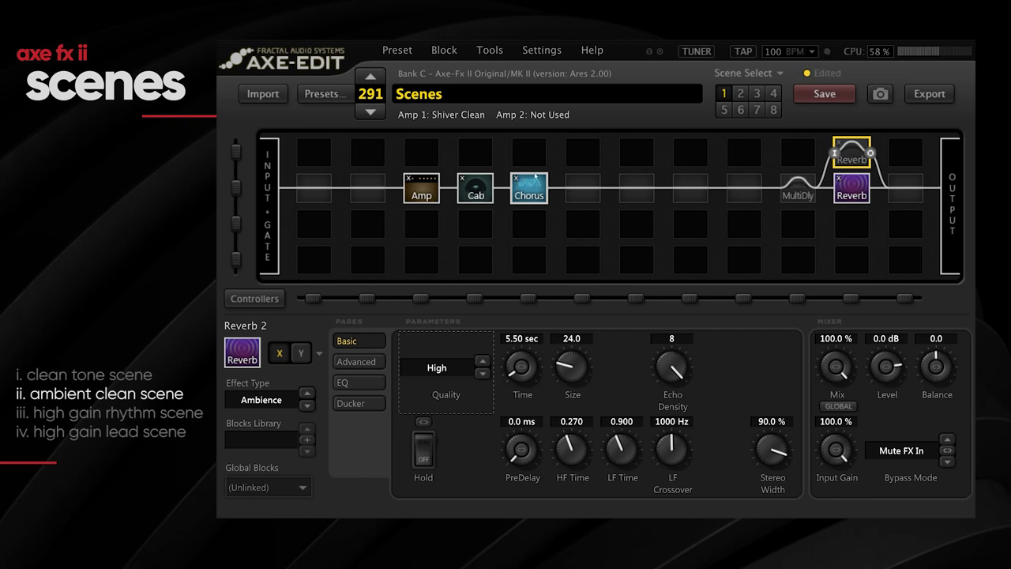
pyautogui.click(740, 93)
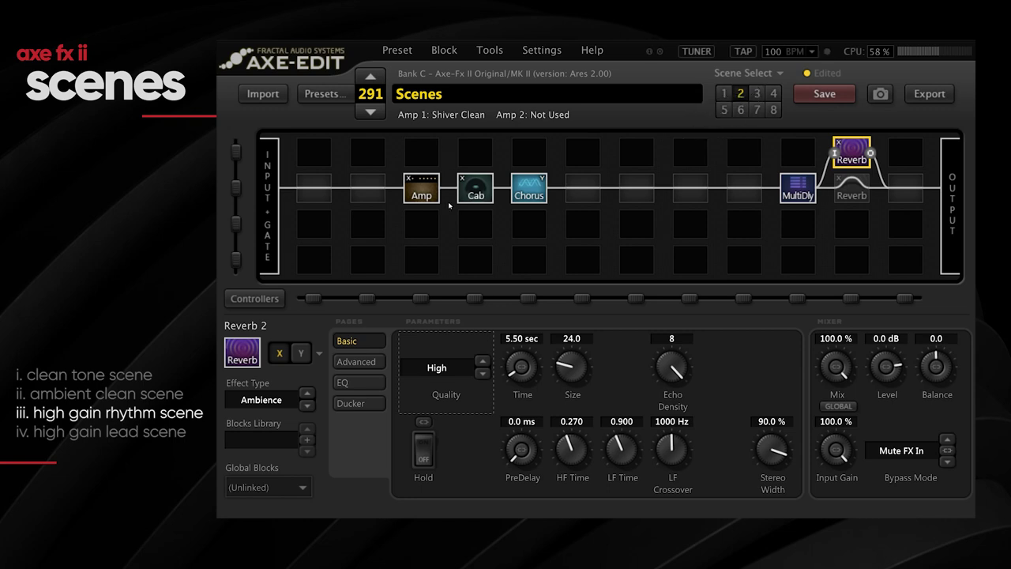
# In scene 3, add an Amp 2 block directly below Amp 1 and wire it in parallel into the Cab.
pyautogui.click(425, 197)
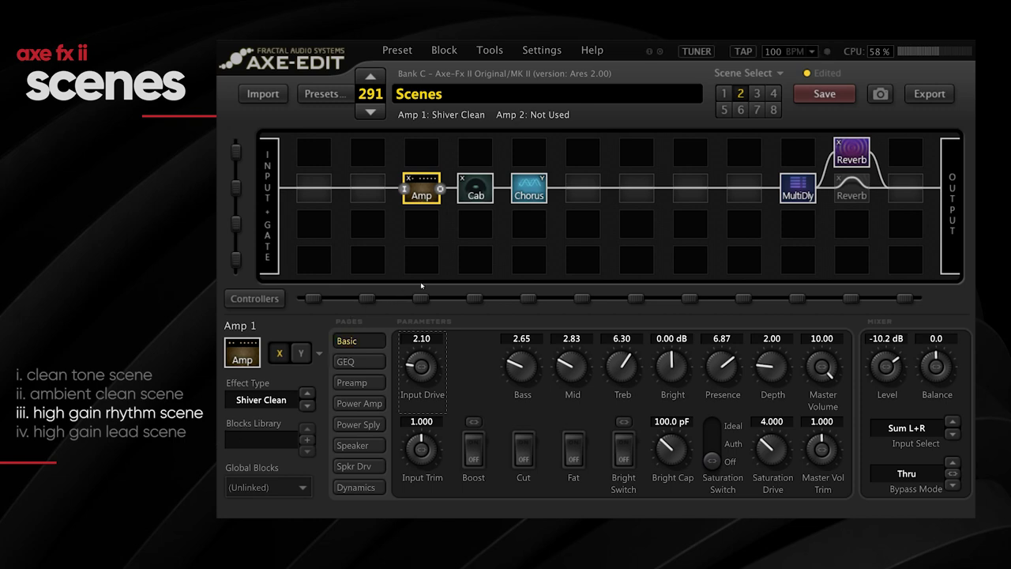
pyautogui.rightClick(425, 226)
pyautogui.moveTo(468, 280)
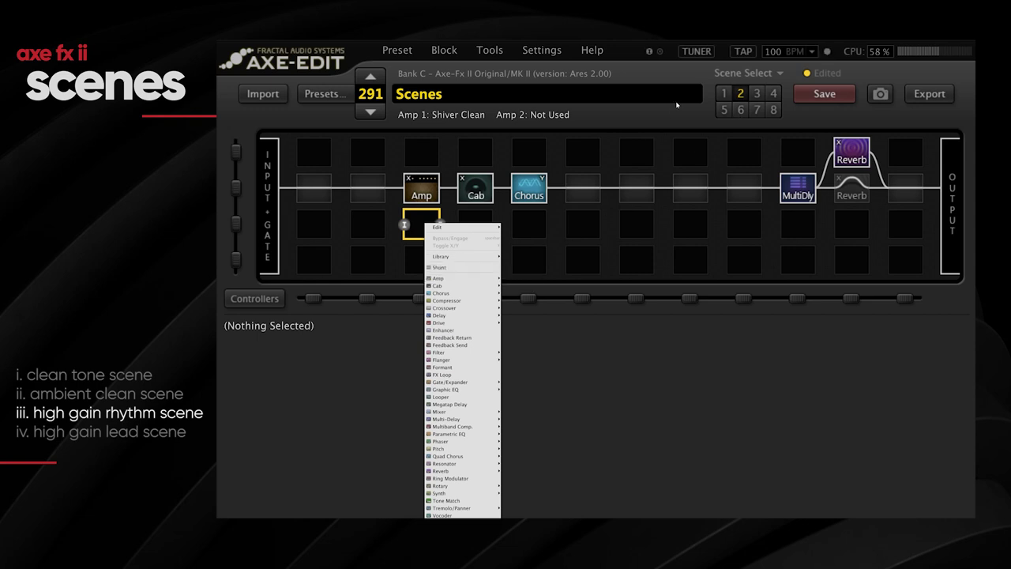
pyautogui.click(756, 94)
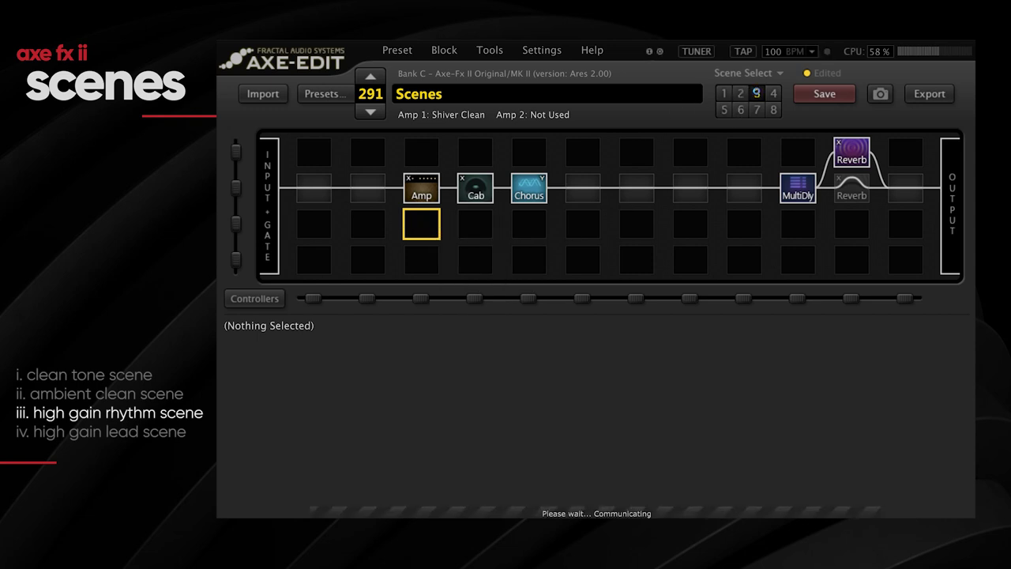
pyautogui.rightClick(427, 226)
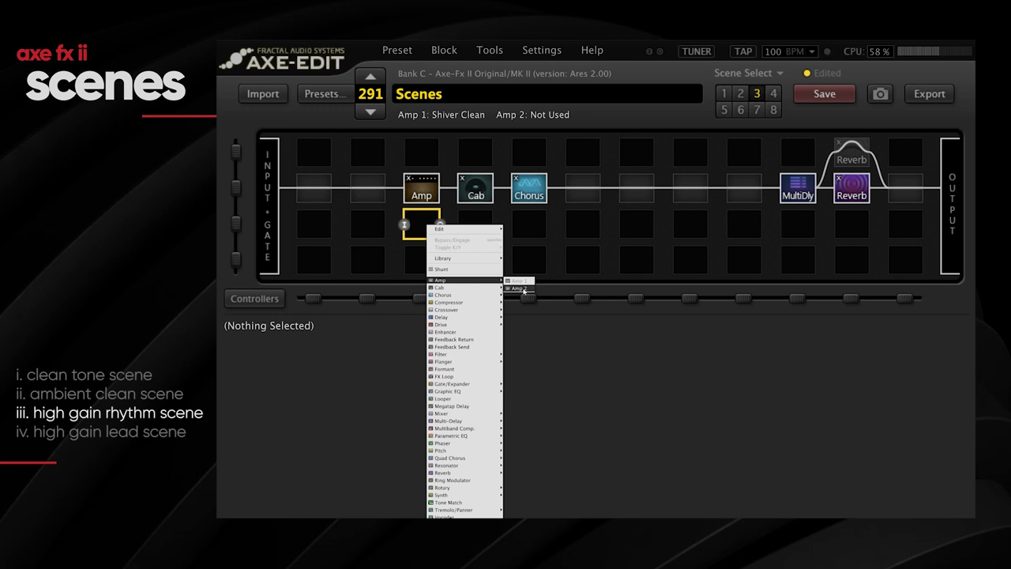
pyautogui.press('Escape')
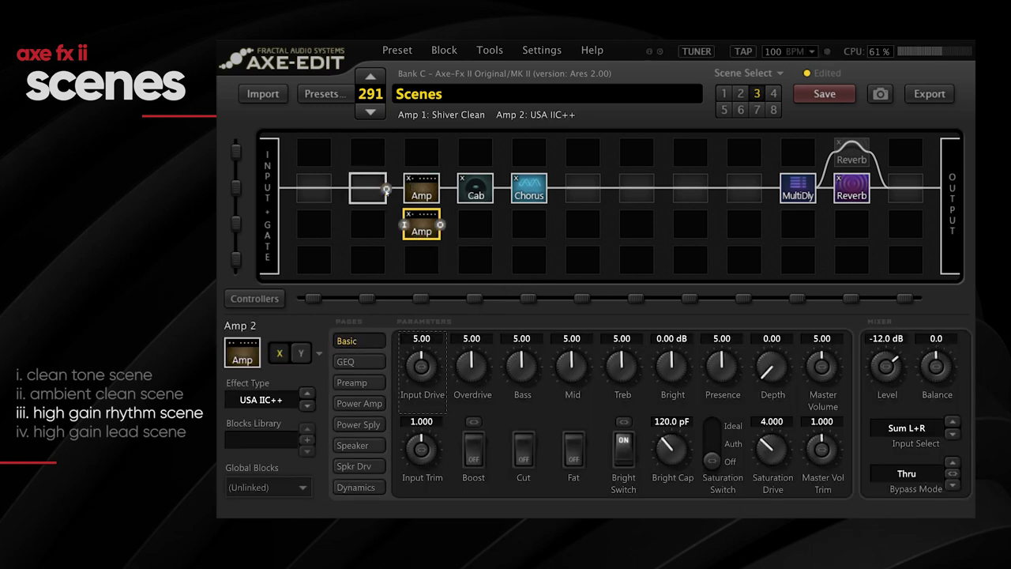
pyautogui.moveTo(387, 188); pyautogui.dragTo(458, 188)
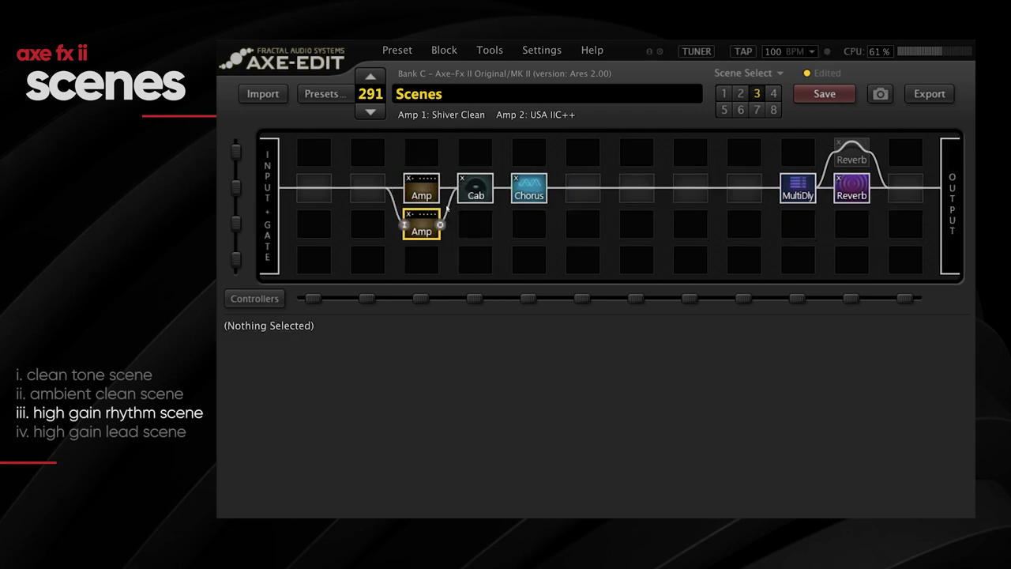
# Set Amp 1's bypass mode to Mute.
pyautogui.click(422, 190)
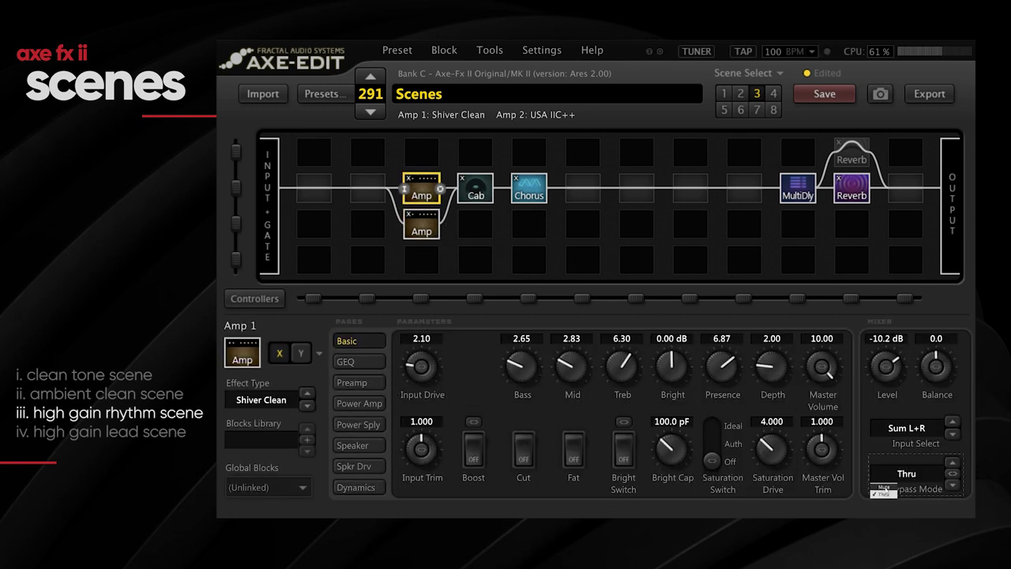
pyautogui.click(884, 489)
pyautogui.scroll(-1, 885, 488)
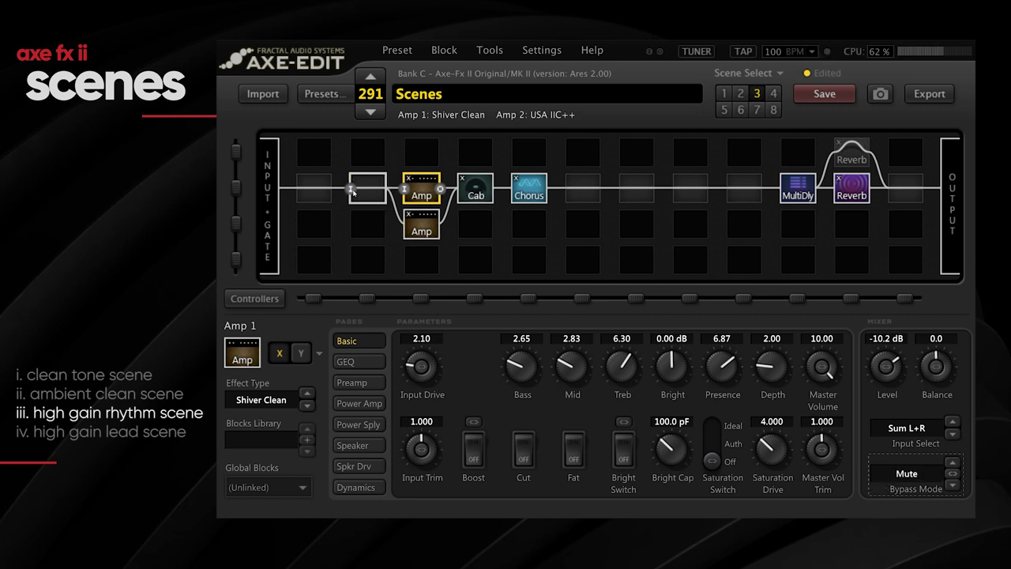
# Set Amp 2's effect type to Friedman HBE, with Amp 1 and the Multi-Delay bypassed in scene 3.
pyautogui.click(424, 230)
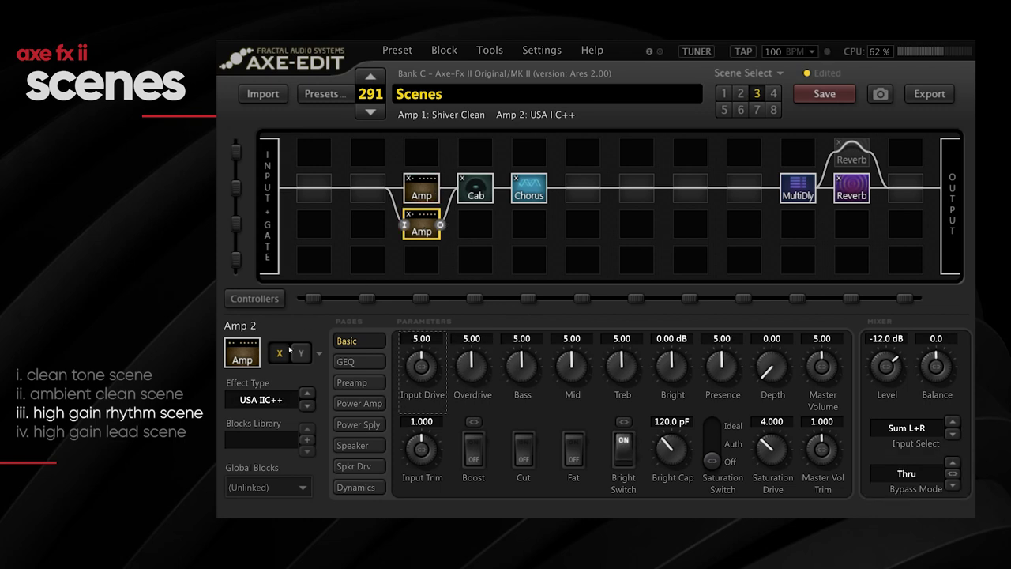
pyautogui.click(261, 400)
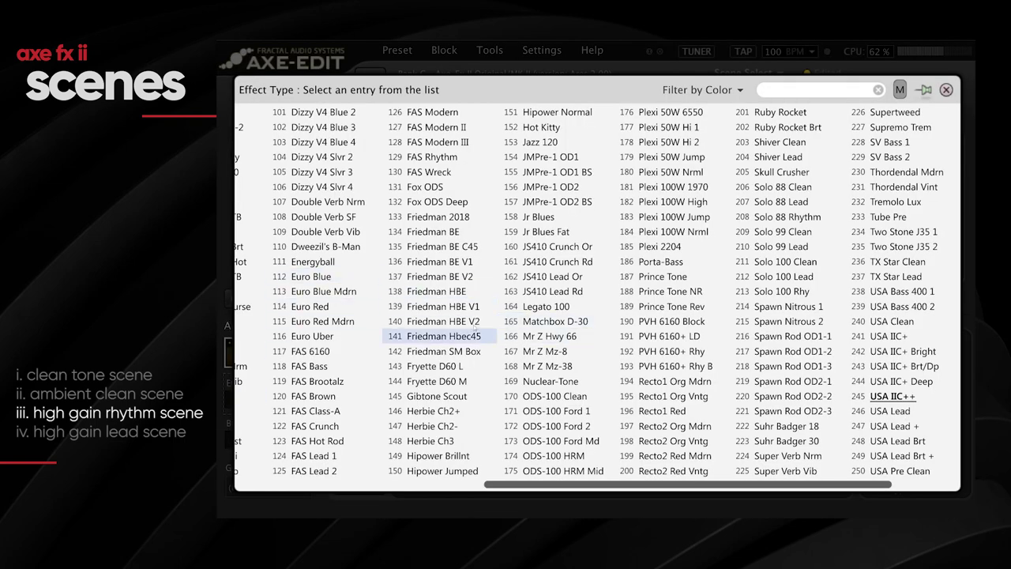
pyautogui.click(459, 294)
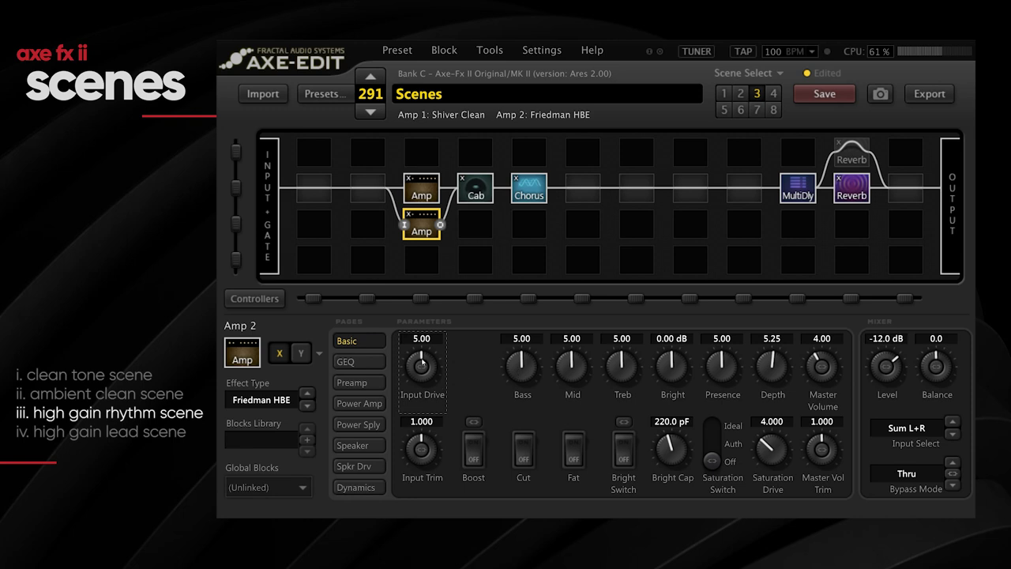
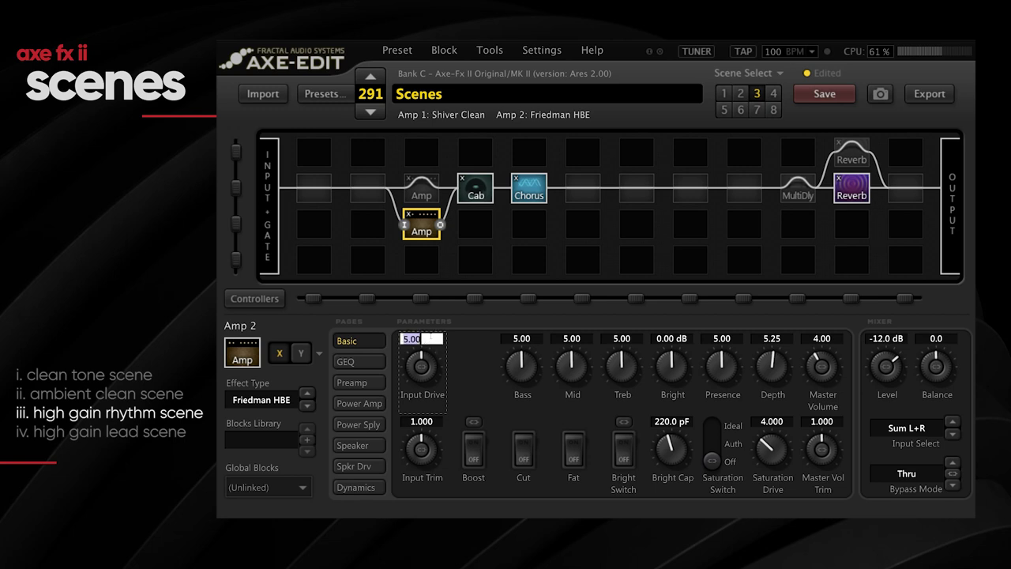
# Set Amp 2's input drive to 8, bass to 1 and mid to 1.5.
pyautogui.click(525, 340)
pyautogui.write('1')
pyautogui.press('Return')
pyautogui.click(583, 340)
pyautogui.write('1.5')
pyautogui.press('Return')
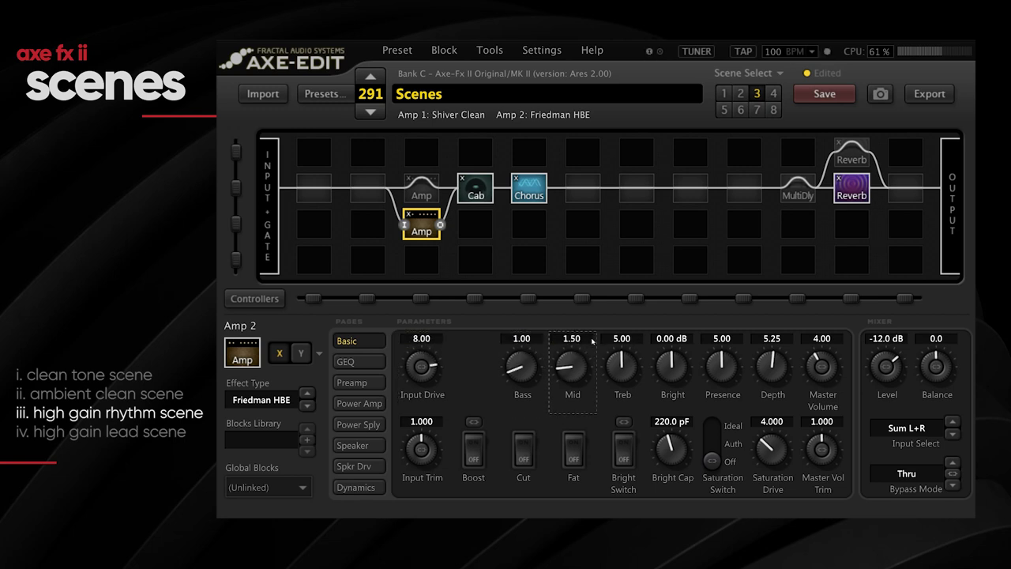
# Set Amp 2's treble to 8, presence to 8 and level to -11 dB.
pyautogui.click(624, 339)
pyautogui.write('8')
pyautogui.press('Return')
pyautogui.click(728, 339)
pyautogui.write('8')
pyautogui.press('Return')
pyautogui.click(894, 343)
pyautogui.write('-11')
pyautogui.press('Return')
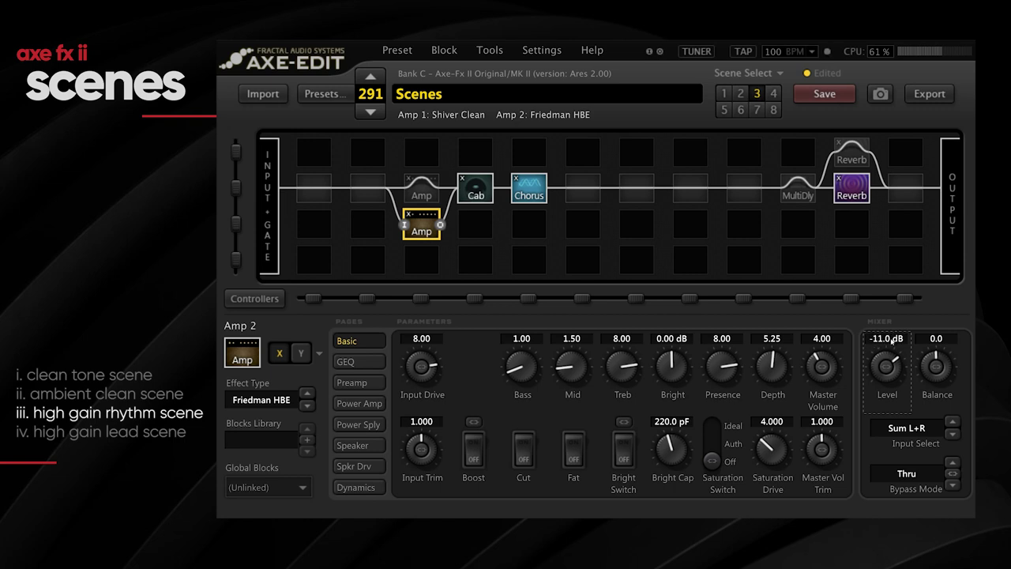
# Switch the Cab block to its Y state and load the factory cab F073: 4x12 USA Trad 57-121 (ML).
pyautogui.click(474, 189)
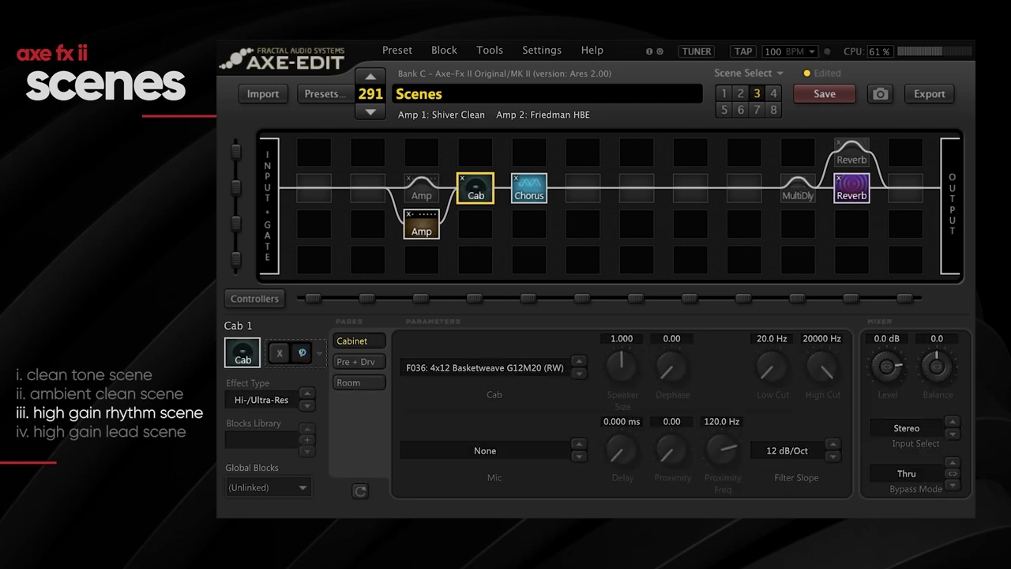
pyautogui.click(498, 368)
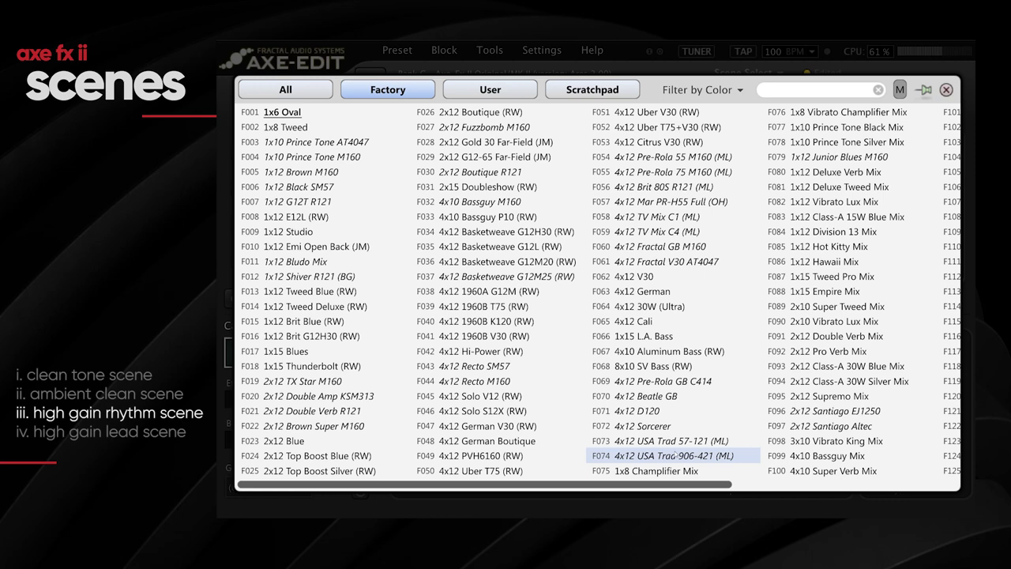
pyautogui.click(663, 441)
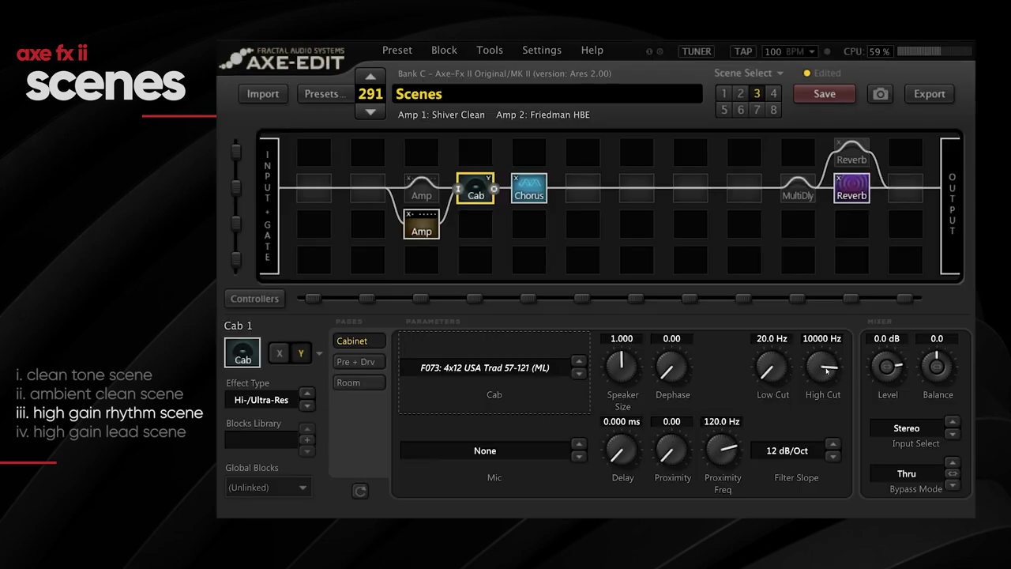
# Set the Cab's high cut to 15000 Hz and bypass the Chorus in scene 3.
pyautogui.click(822, 338)
pyautogui.write('1')
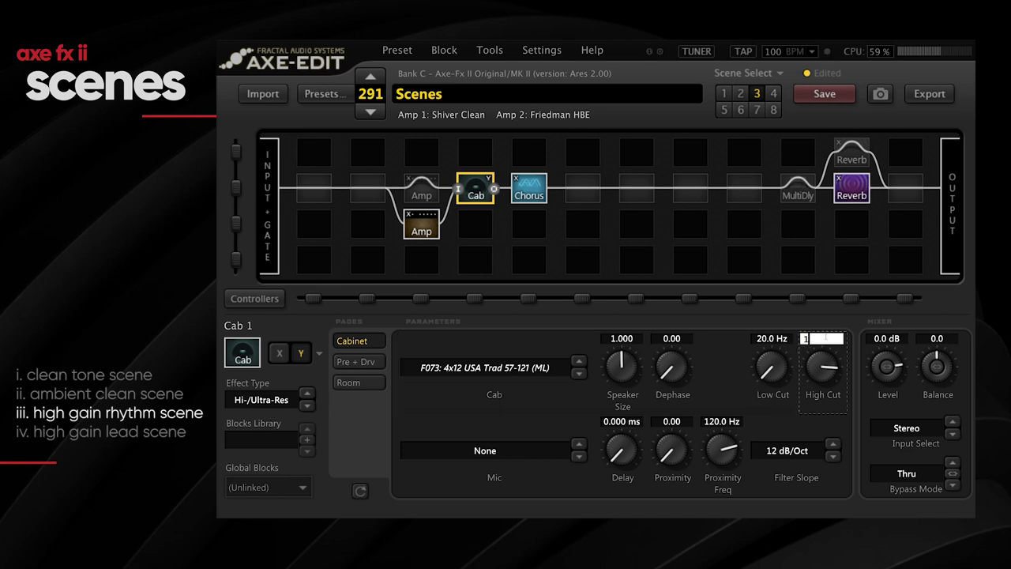
pyautogui.write('00')
pyautogui.press('Return')
pyautogui.click(826, 339)
pyautogui.write('15000')
pyautogui.press('Return')
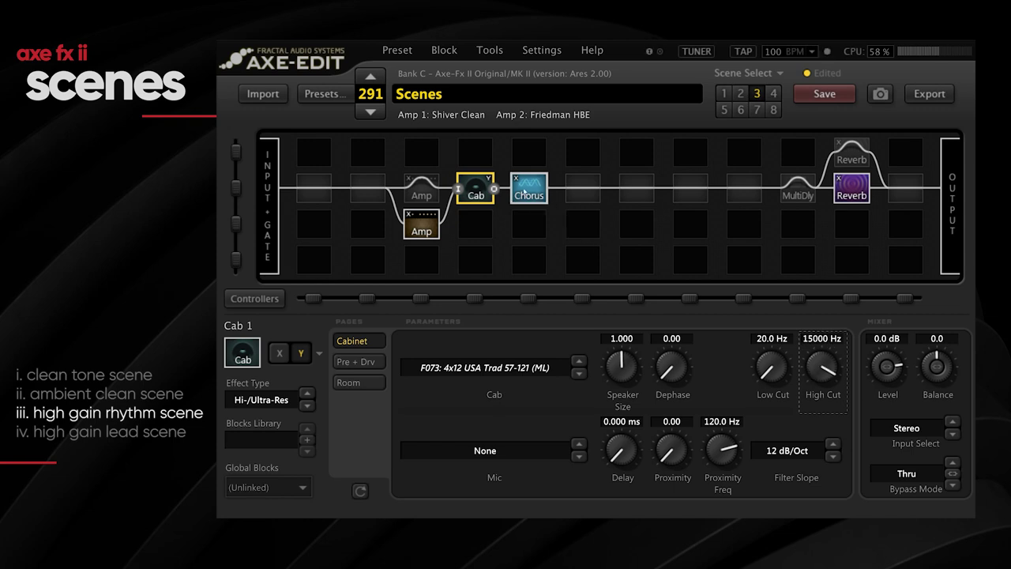
pyautogui.click(543, 199)
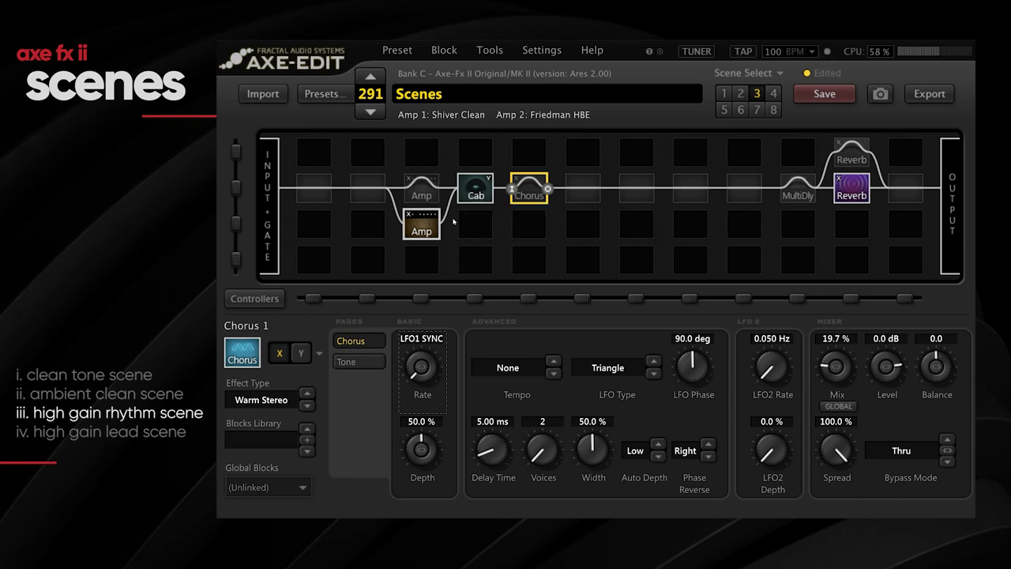
# Bypass Amp 2 in scenes 2 and 1, and set its bypass mode to Mute.
pyautogui.click(740, 95)
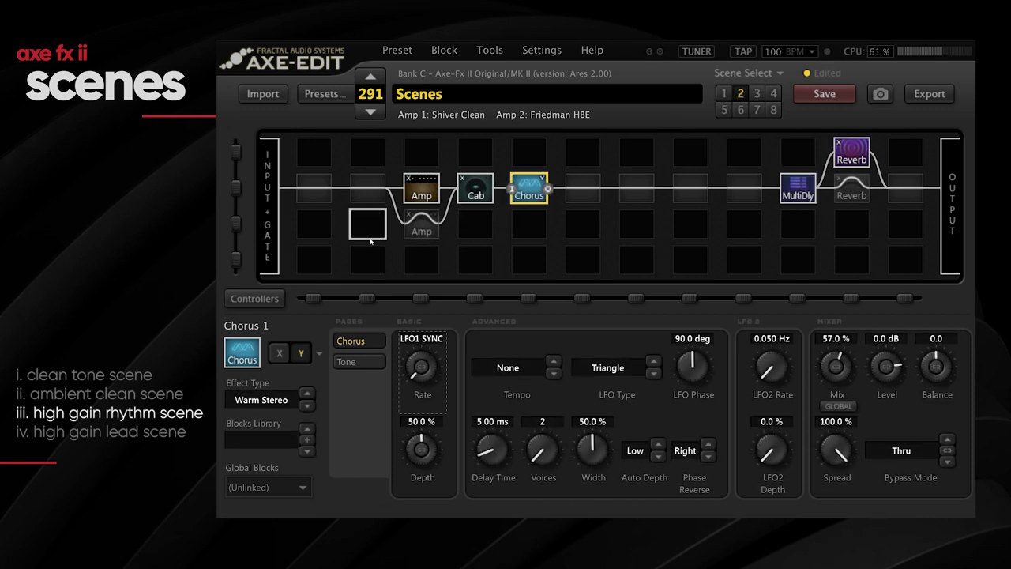
pyautogui.click(724, 93)
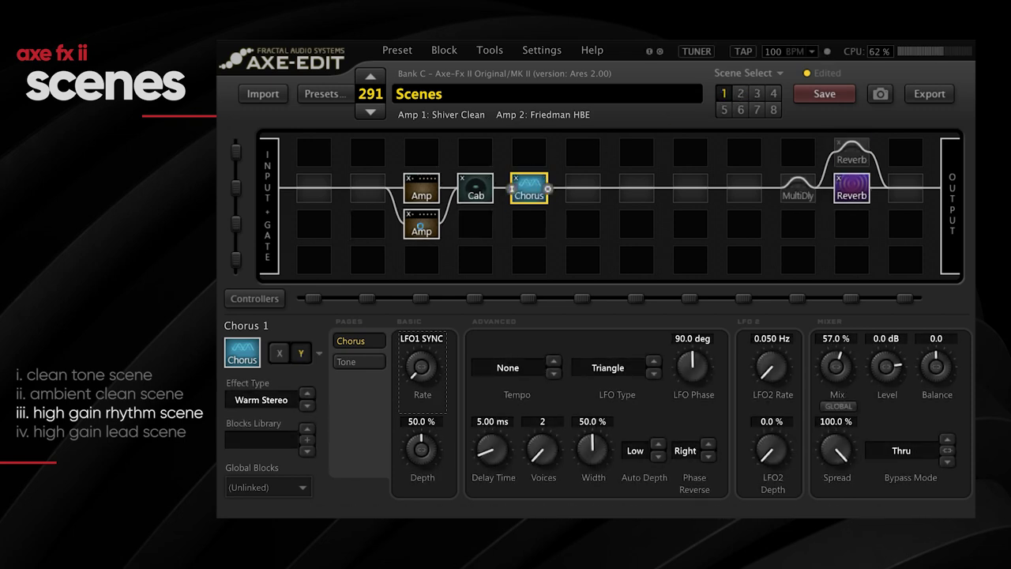
pyautogui.click(419, 229)
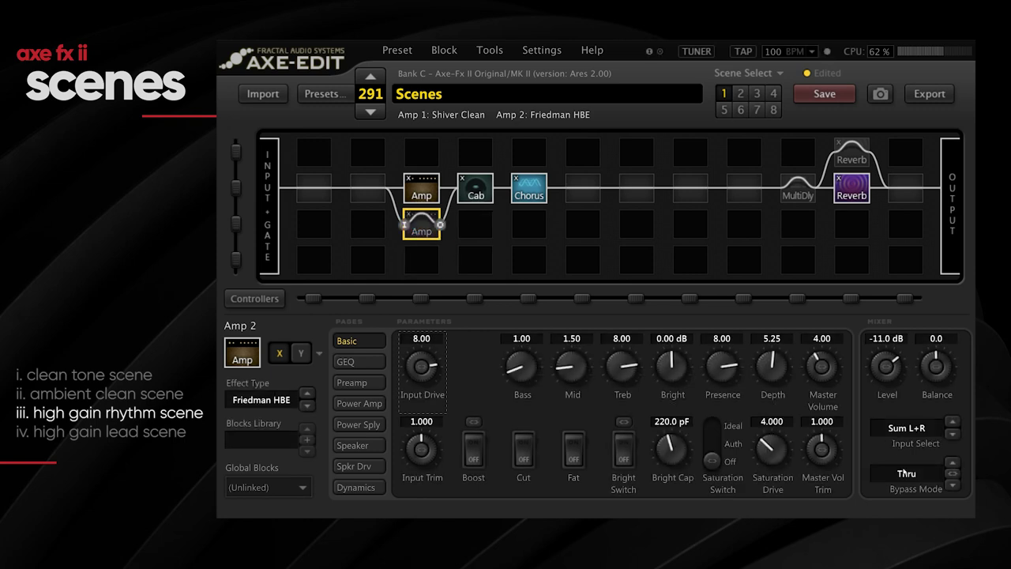
pyautogui.scroll(-1, 906, 474)
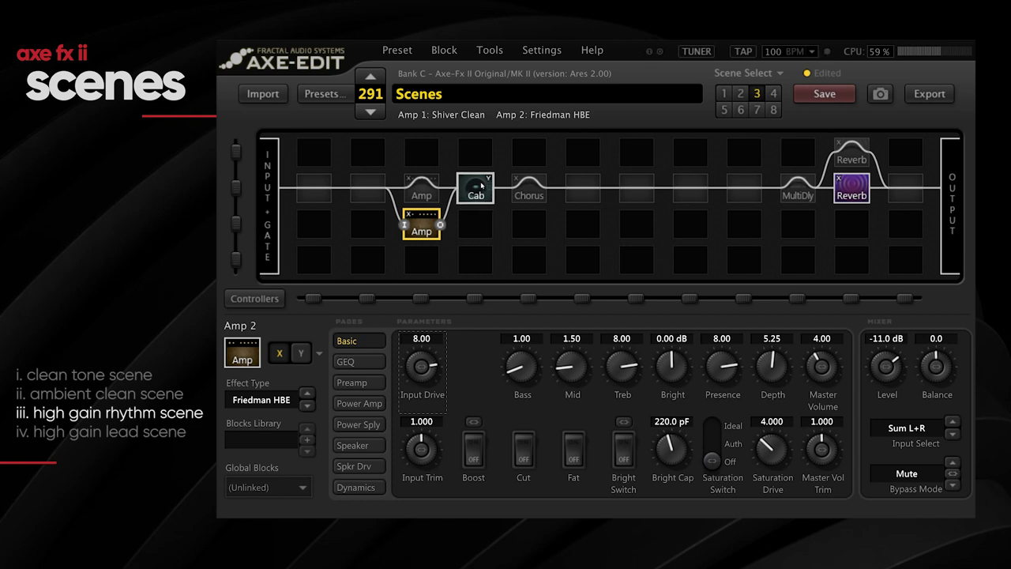
# In scene 4, switch Amp 2 to its Y state with the USA IIC++ model and bypass Amp 1.
pyautogui.click(773, 94)
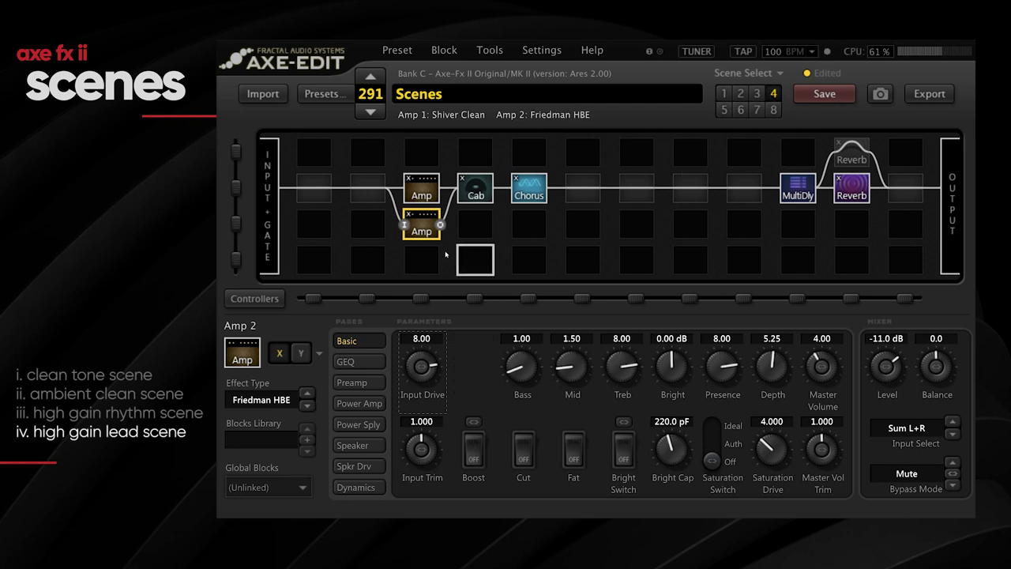
pyautogui.click(303, 354)
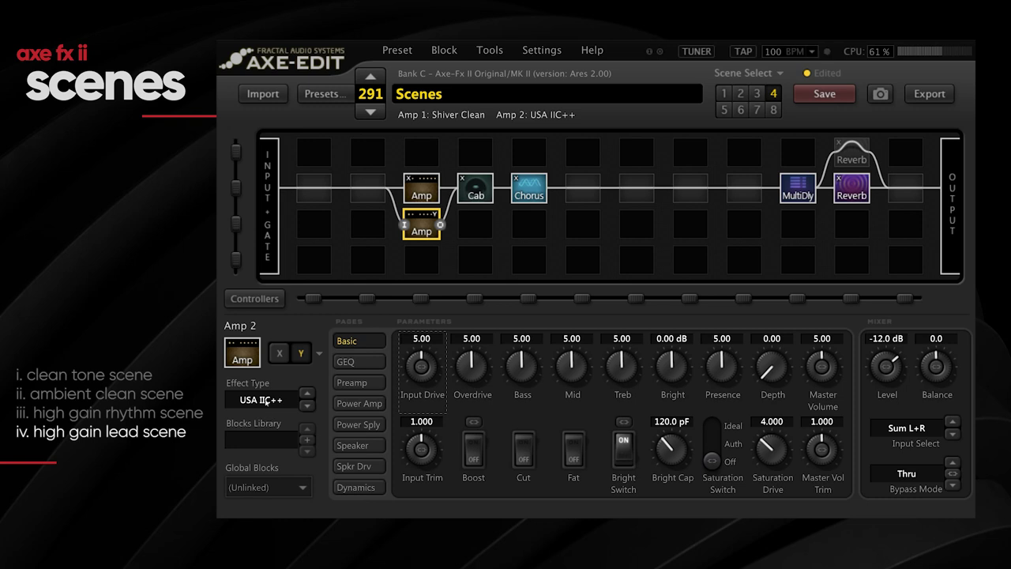
pyautogui.click(422, 190)
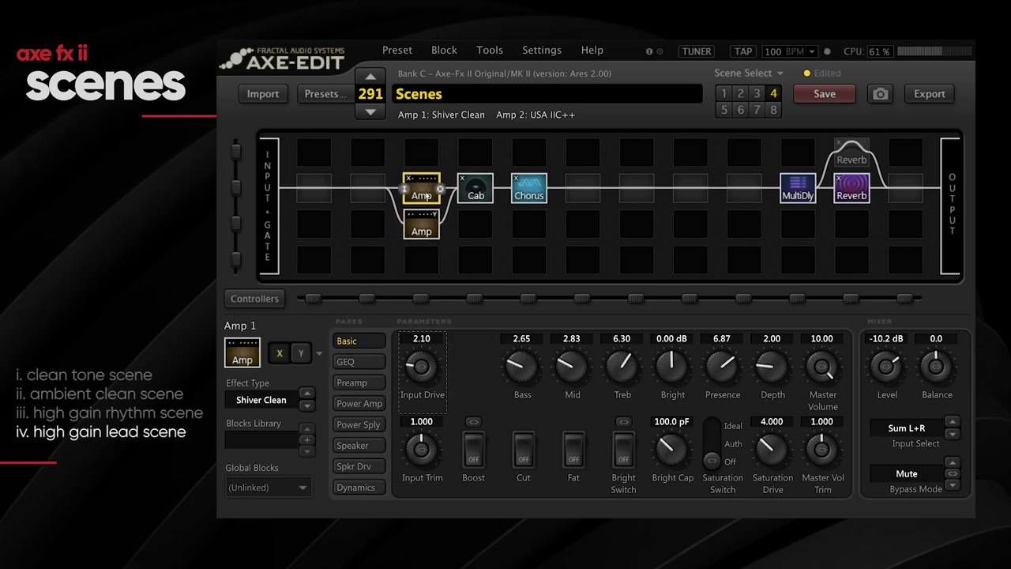
pyautogui.click(419, 231)
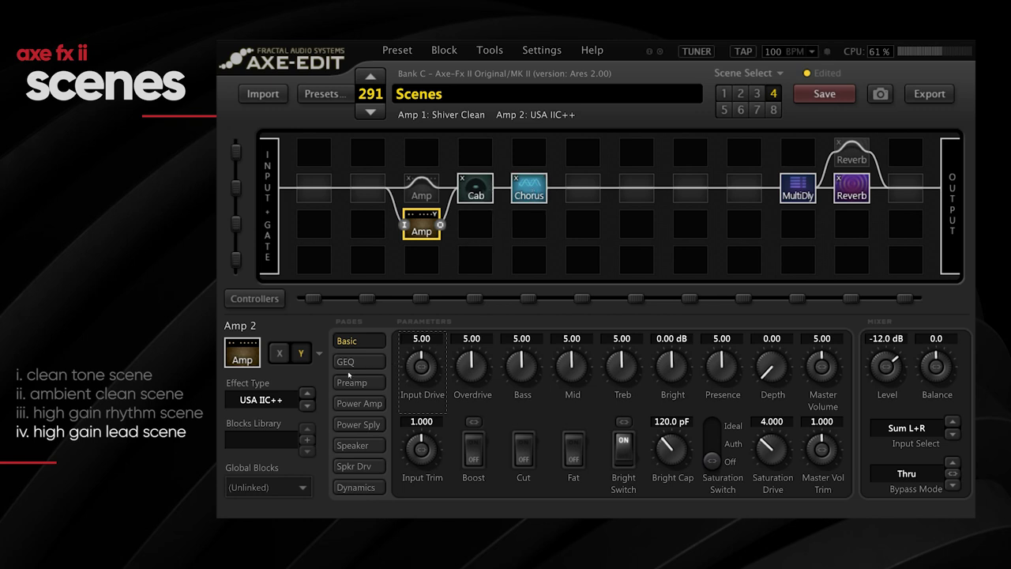
# Set Amp 2's input drive and overdrive to 9.5, bass to 2 and mid to 2.5.
pyautogui.scroll(9, 421, 360)
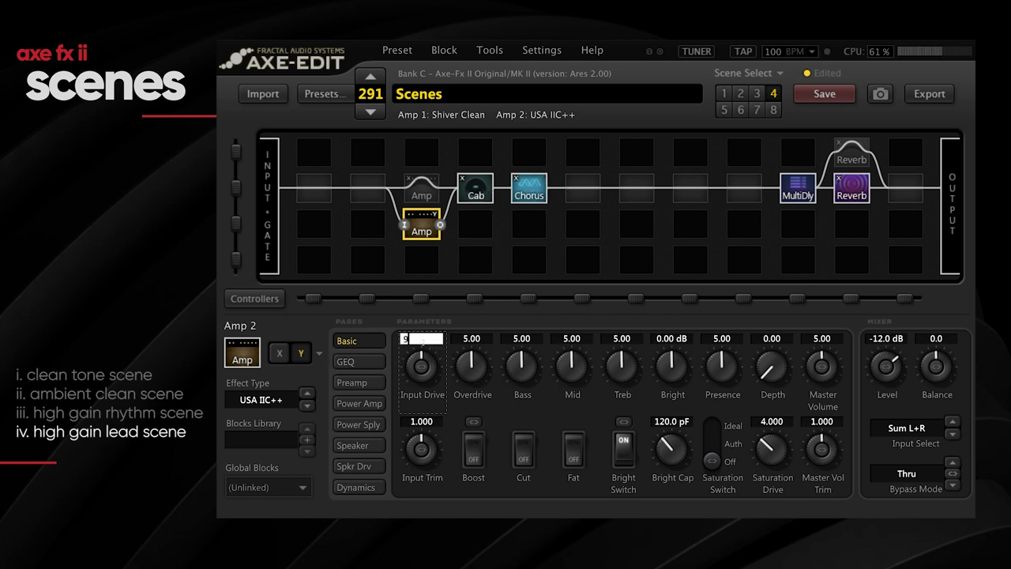
pyautogui.click(472, 338)
pyautogui.write('9.5')
pyautogui.press('Return')
pyautogui.click(521, 338)
pyautogui.write('2')
pyautogui.press('Return')
pyautogui.click(577, 338)
pyautogui.write('2.5')
pyautogui.press('Return')
# Set Amp 2's treble to 6.2, presence to 4 and master volume to 7.5.
pyautogui.click(629, 338)
pyautogui.write('6.2')
pyautogui.press('Return')
pyautogui.click(741, 338)
pyautogui.write('4')
pyautogui.press('Return')
pyautogui.click(823, 338)
pyautogui.write('7.5')
pyautogui.press('Return')
# In Amp 2's graphic EQ, set the 80 Hz band to 5.5 and the 240 Hz band to 0.5.
pyautogui.click(345, 361)
pyautogui.click(514, 341)
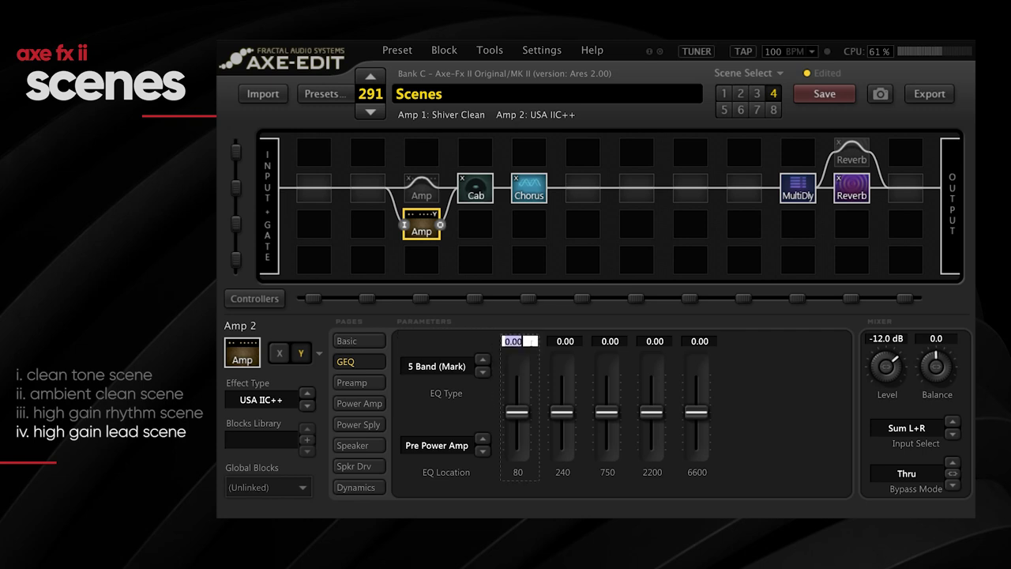
pyautogui.write('5.5')
pyautogui.press('Return')
pyautogui.click(563, 342)
pyautogui.write('-2')
pyautogui.press('BackSpace')
pyautogui.press('BackSpace')
pyautogui.write('.5')
pyautogui.press('Return')
# Set Amp 2's graphic EQ bands at 750 Hz to -5.5, 2200 Hz to 1 and 6600 Hz to 4.3.
pyautogui.click(609, 341)
pyautogui.write('-5.5')
pyautogui.press('Return')
pyautogui.click(650, 342)
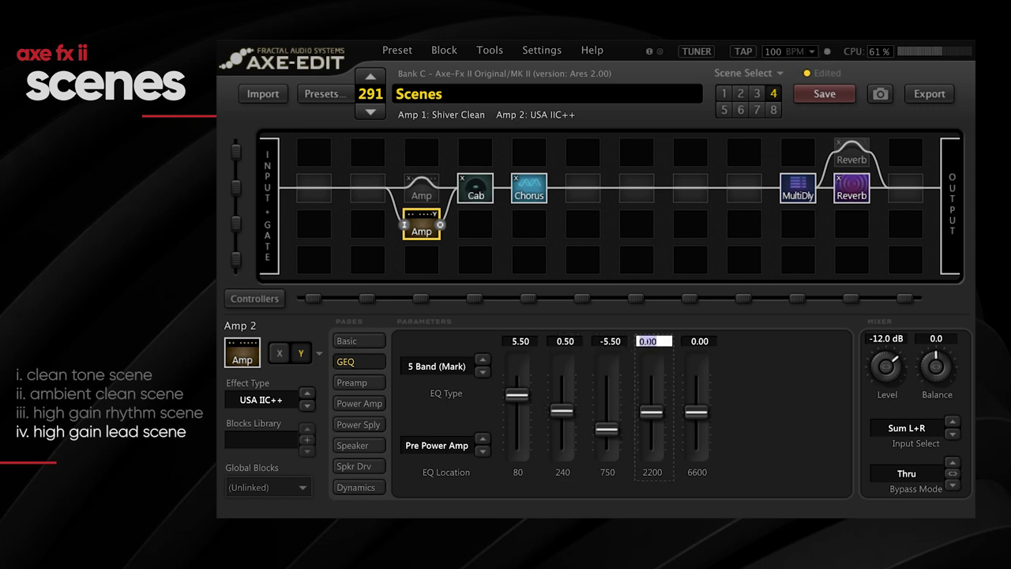
pyautogui.write('1')
pyautogui.press('Return')
pyautogui.click(699, 342)
pyautogui.write('4.3')
pyautogui.press('Return')
# Set Amp 2's output level to -12.5 dB.
pyautogui.click(891, 340)
pyautogui.write('-12.5')
pyautogui.press('Return')
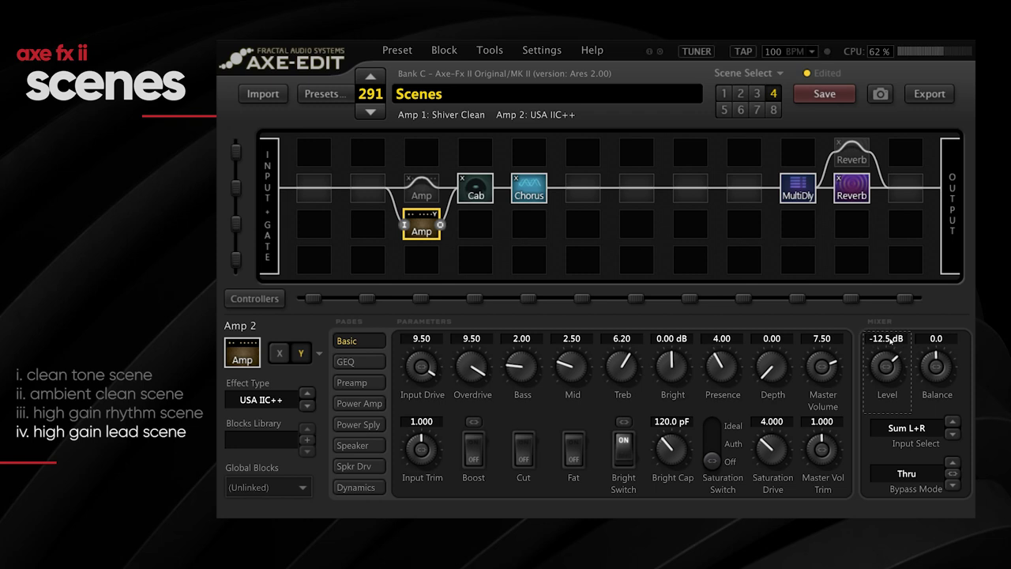
# Bypass the Multi-Delay in scene 4 and add a Delay block in the slot just before it.
pyautogui.click(798, 188)
pyautogui.click(745, 189)
pyautogui.rightClick(744, 188)
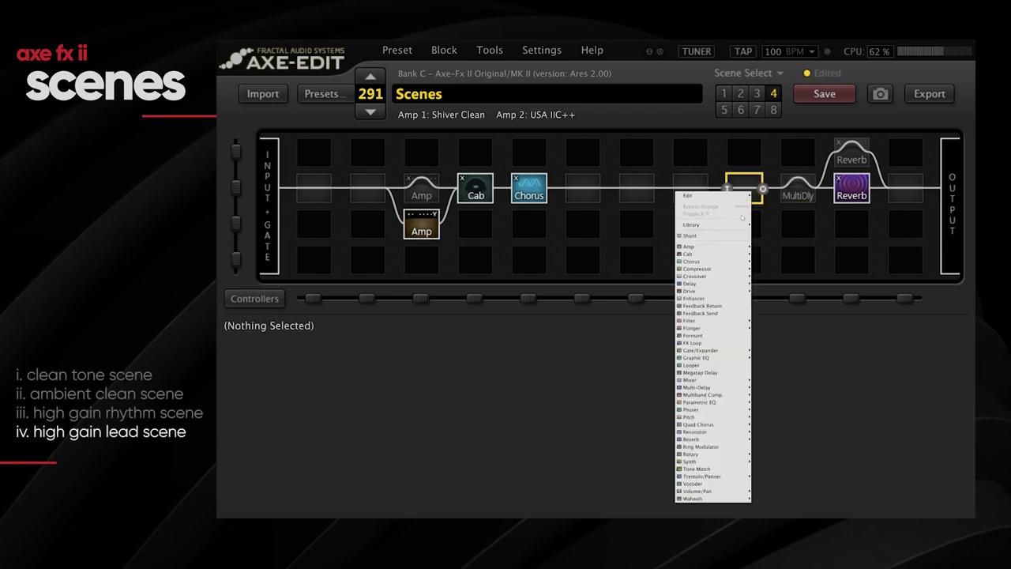
pyautogui.click(768, 284)
# Set the Delay block's effect type to Ping-Pong and its tempo to 1/8 Dot.
pyautogui.click(262, 400)
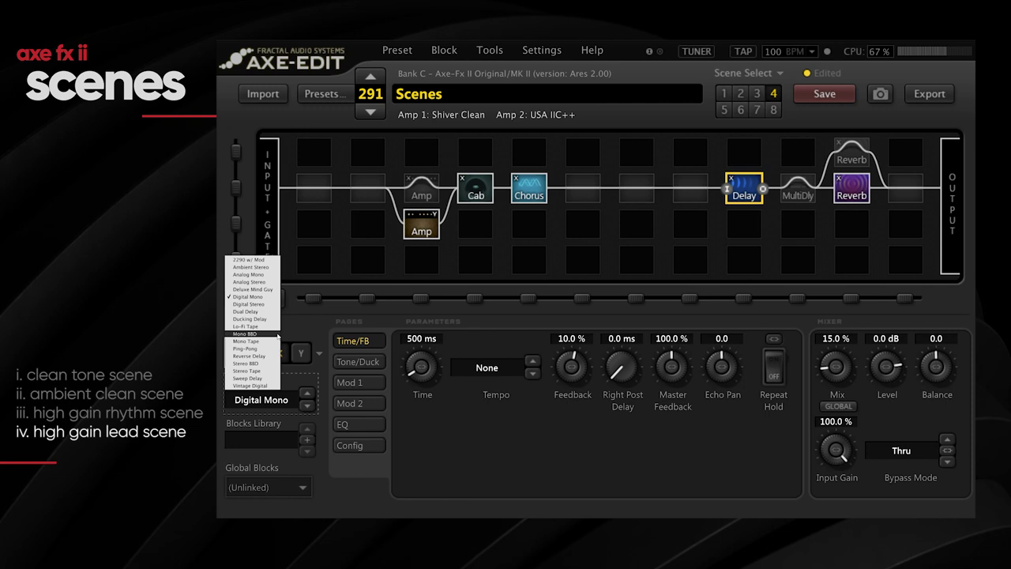
pyautogui.click(245, 349)
pyautogui.click(483, 367)
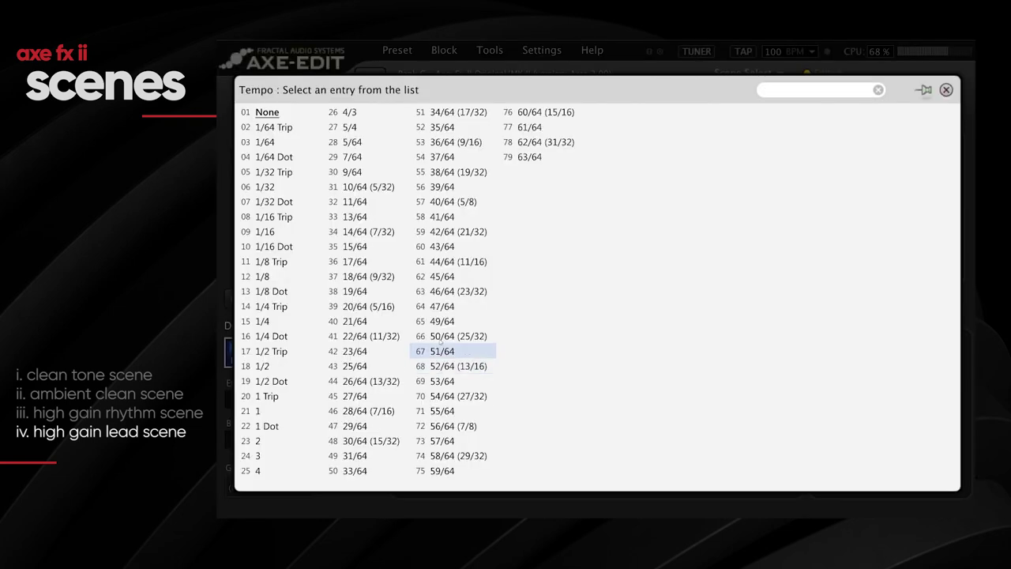
pyautogui.click(273, 290)
pyautogui.click(836, 338)
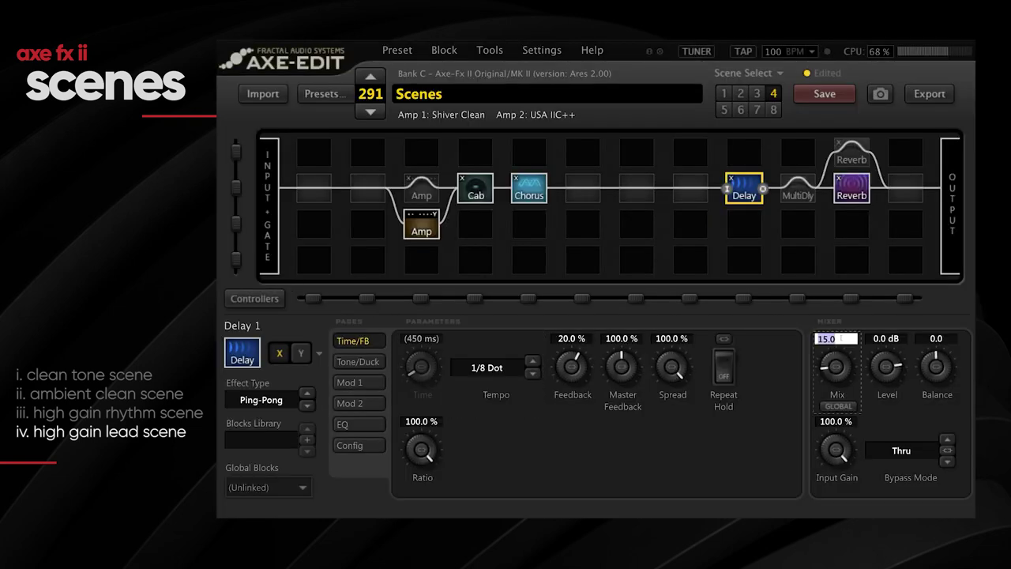
pyautogui.press('Return')
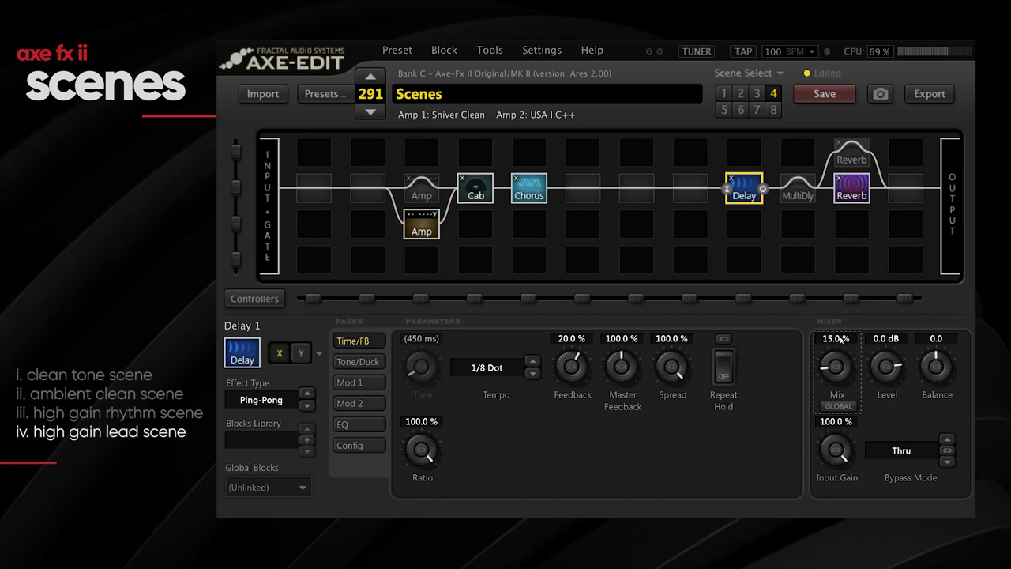
# Bypass the Delay block in scenes 3, 2 and 1, and return to scene 4.
pyautogui.click(757, 93)
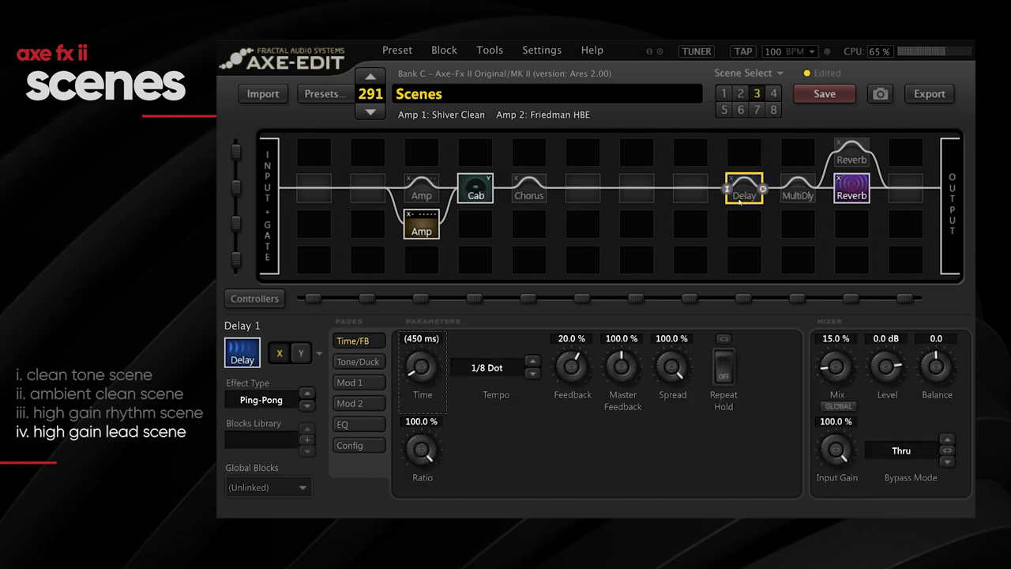
pyautogui.click(740, 95)
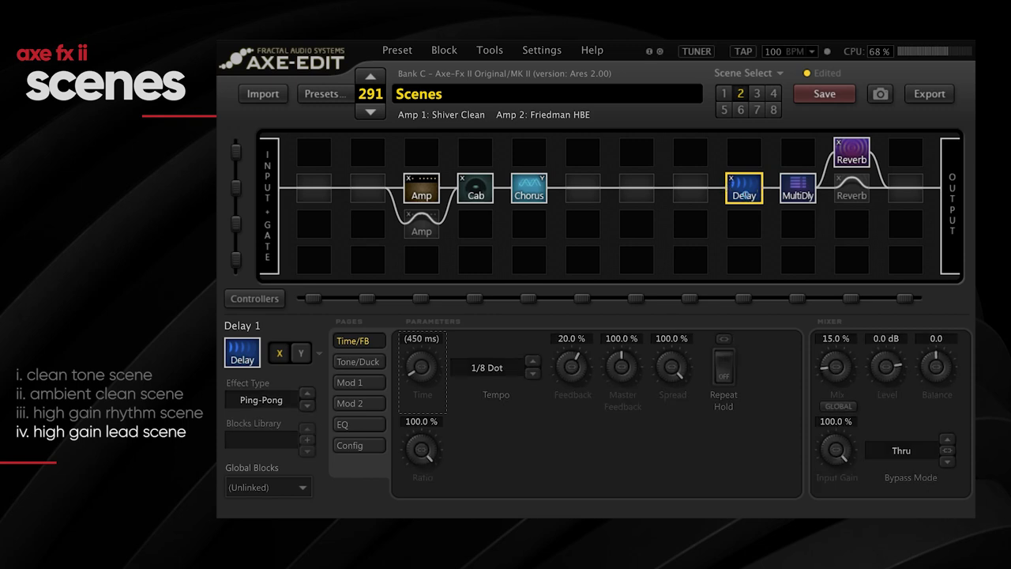
pyautogui.click(724, 93)
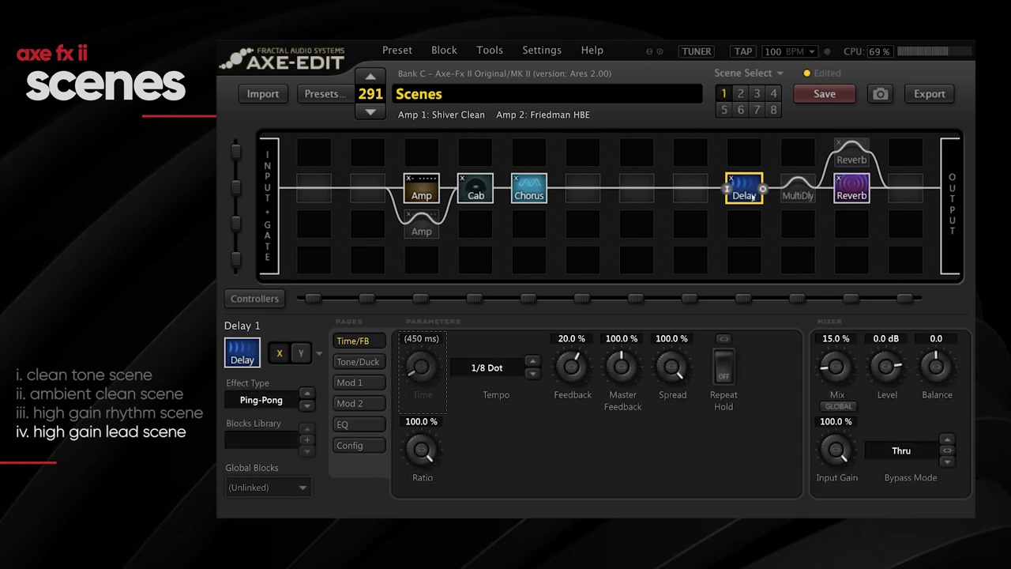
pyautogui.click(775, 94)
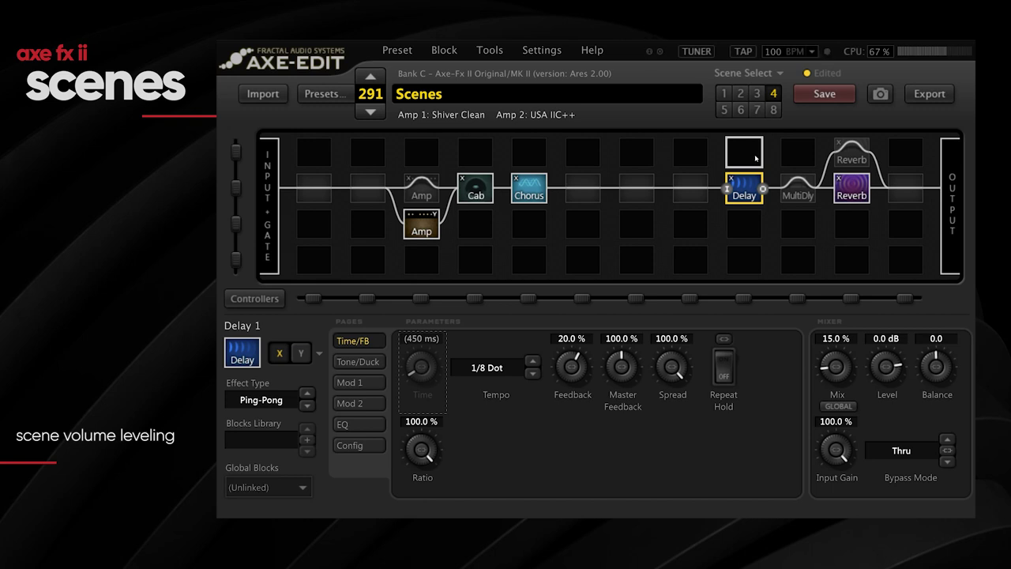
# Switch between scenes 1 and 2 to compare the volume of the two clean tones.
pyautogui.click(691, 225)
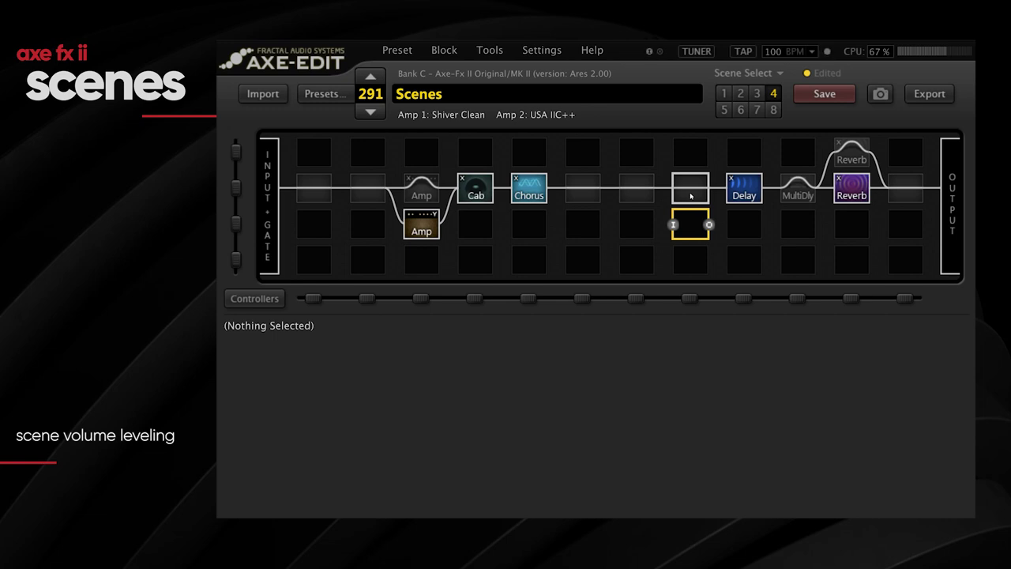
pyautogui.click(724, 94)
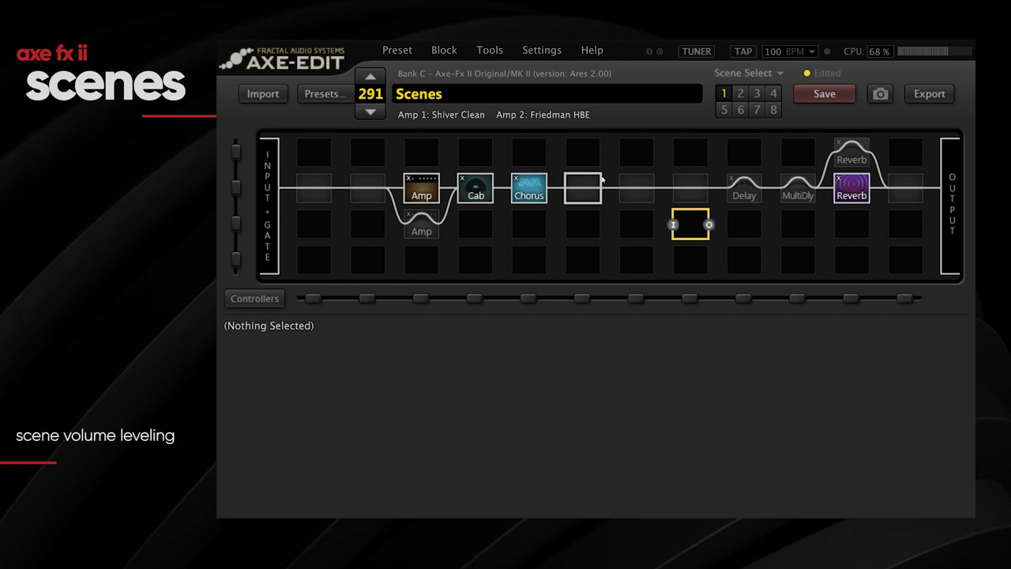
pyautogui.click(743, 99)
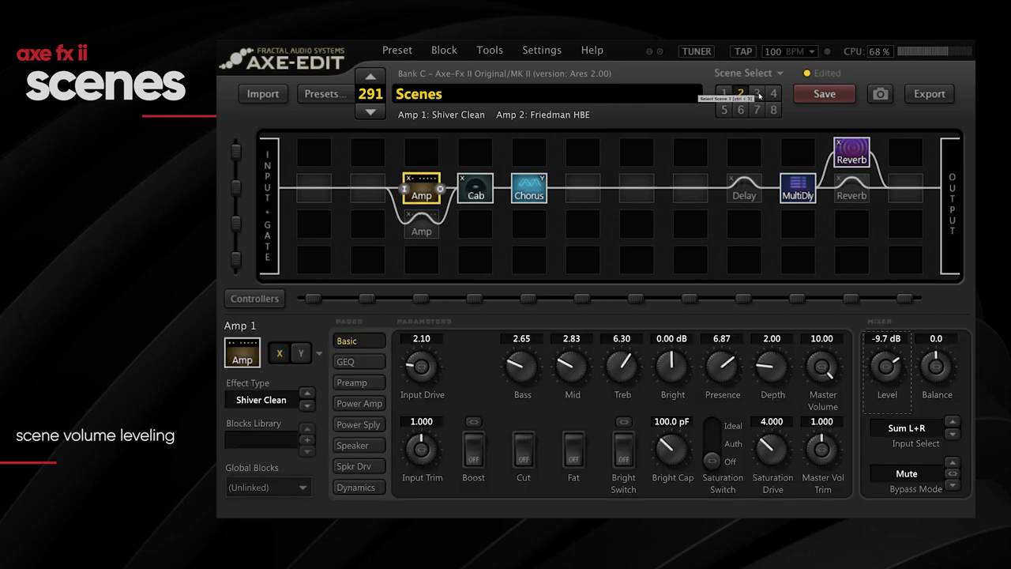
# Set Amp 2's output level in scene 3 to -10 dB and compare its volume with scene 2.
pyautogui.click(757, 93)
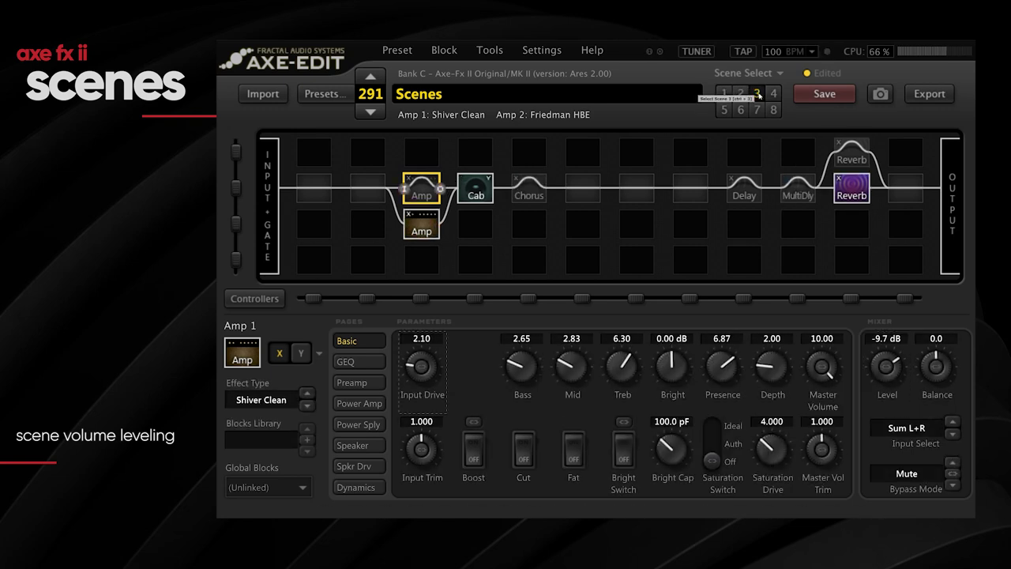
pyautogui.click(419, 231)
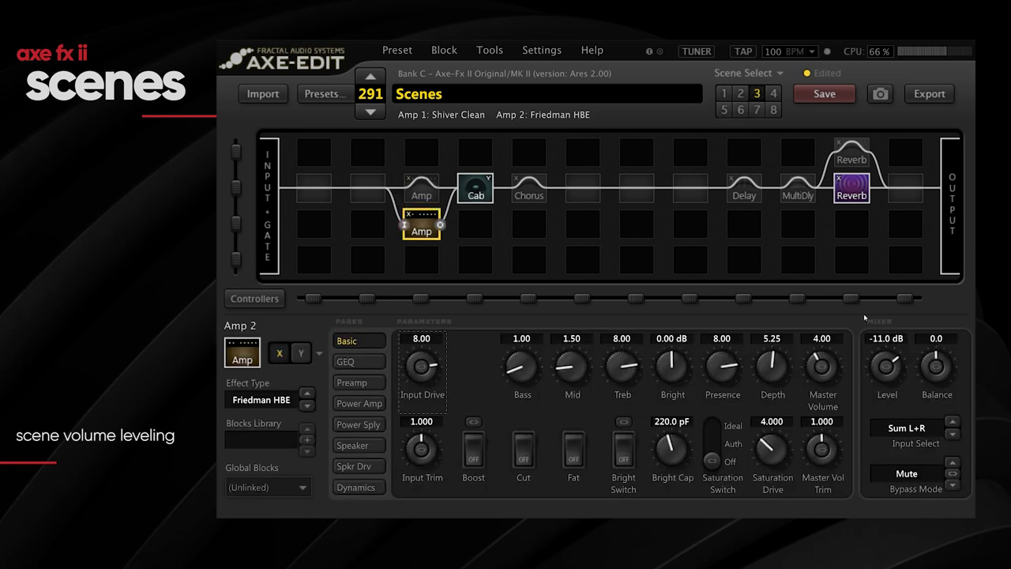
pyautogui.doubleClick(892, 342)
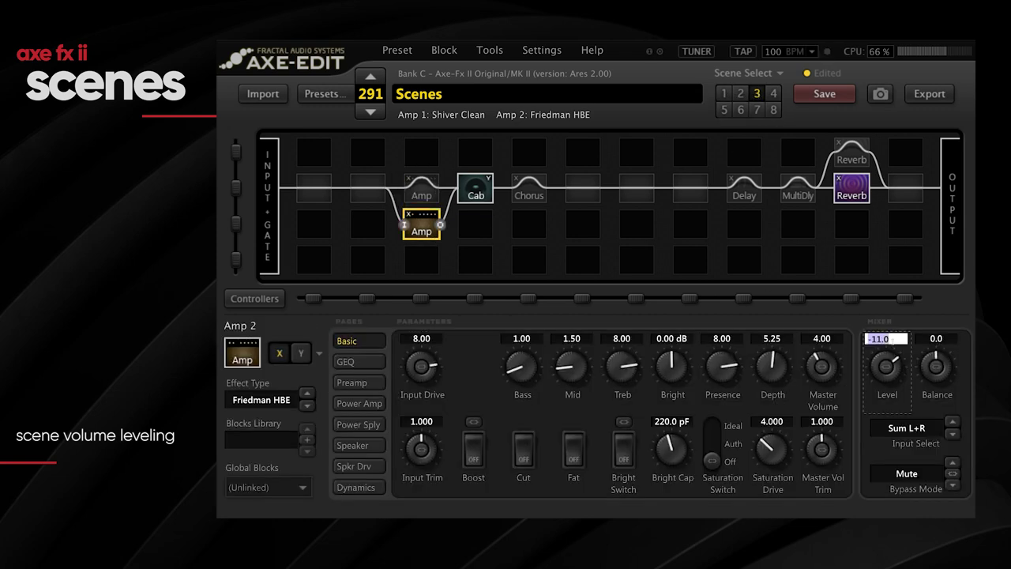
pyautogui.write('-10')
pyautogui.press('Return')
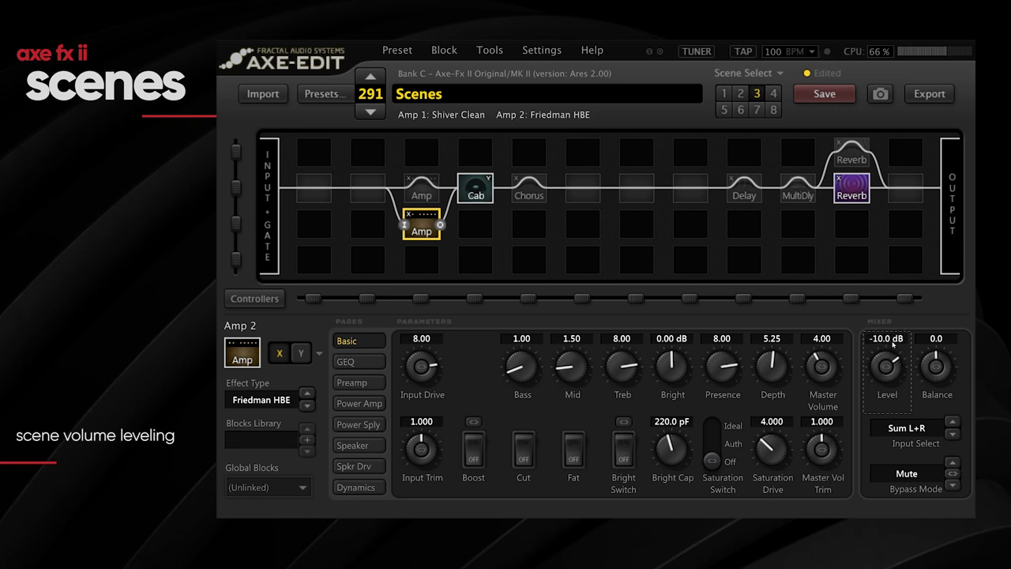
pyautogui.click(741, 93)
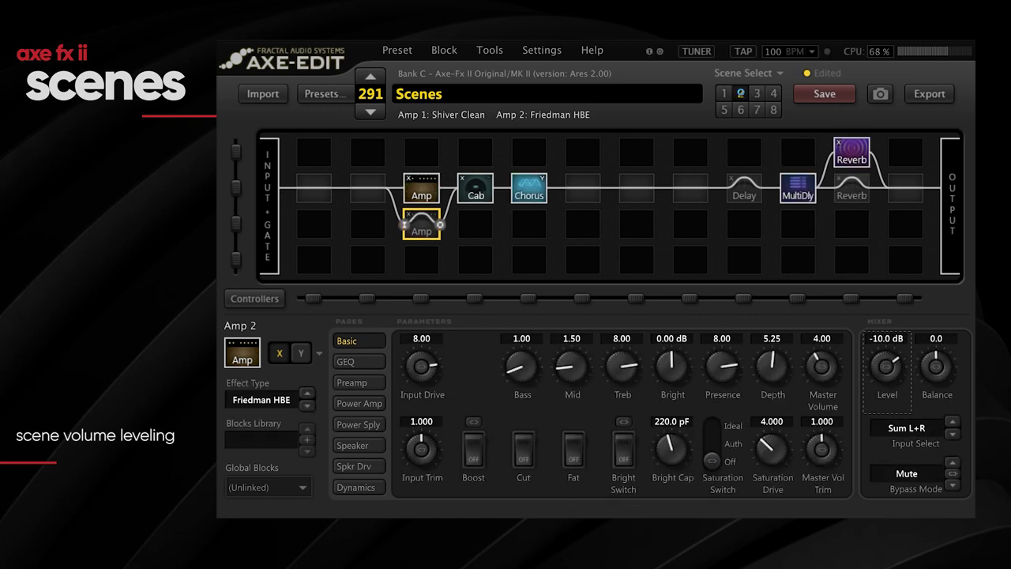
pyautogui.click(755, 93)
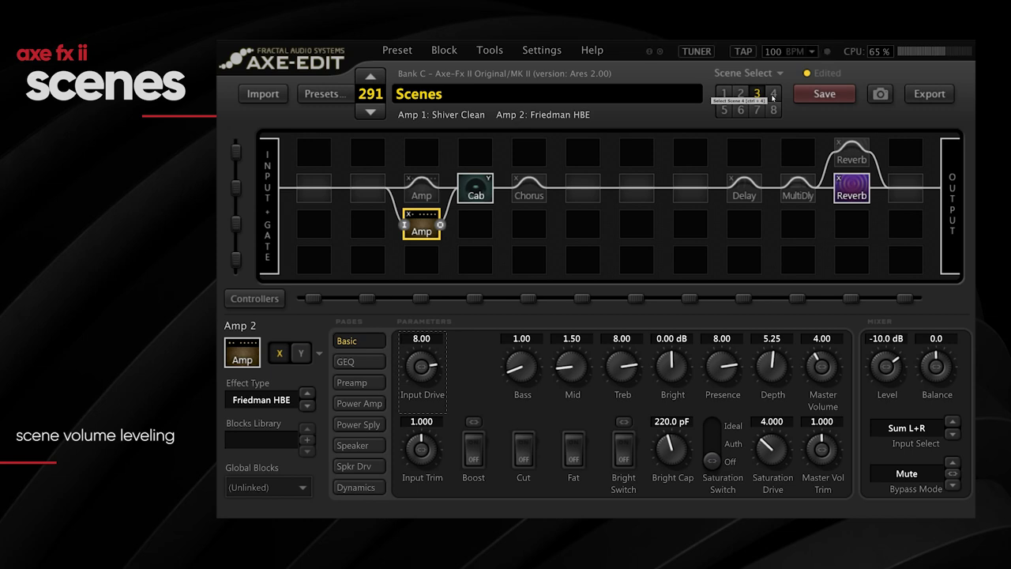
# Compare the volumes of scenes 3 and 4, and set Amp 2's output level in scene 4 to -11 dB.
pyautogui.click(773, 94)
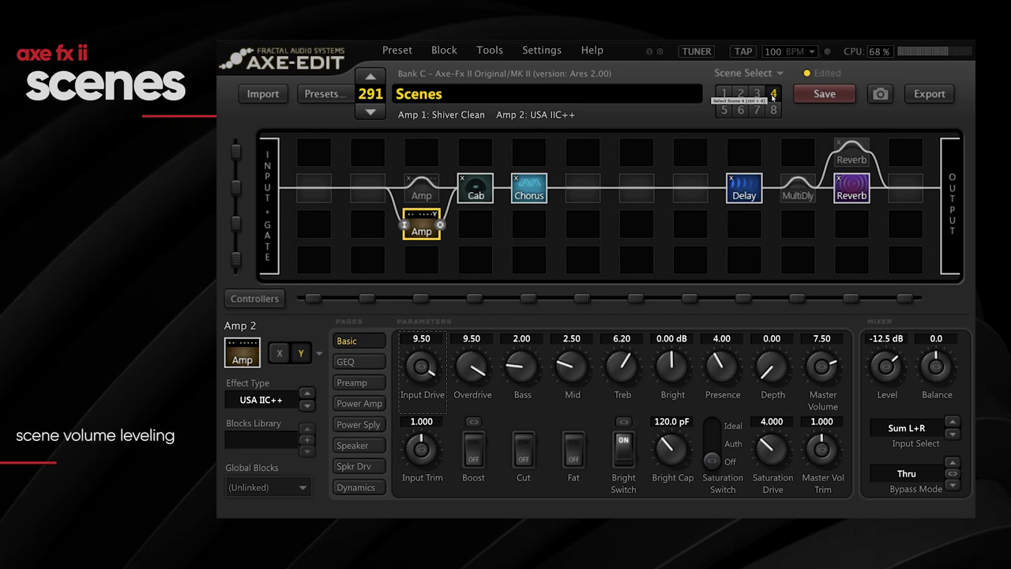
pyautogui.hotkey('ctrl', '3')
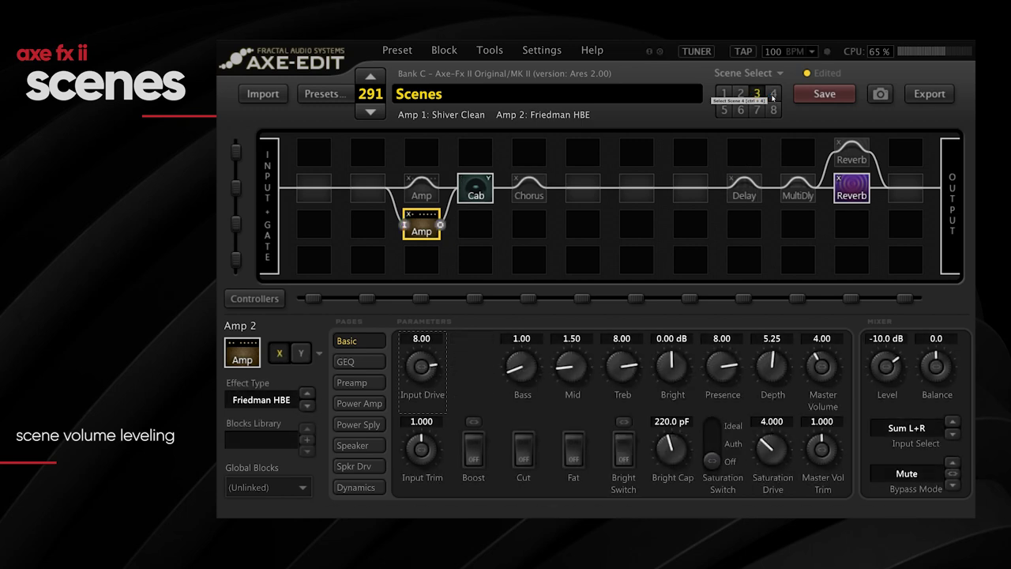
pyautogui.click(774, 96)
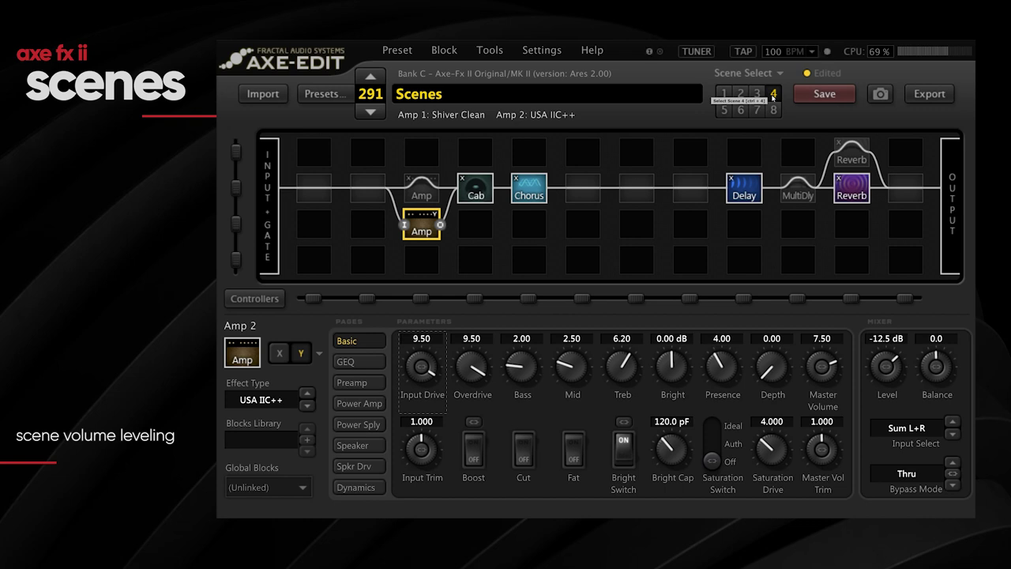
pyautogui.doubleClick(885, 338)
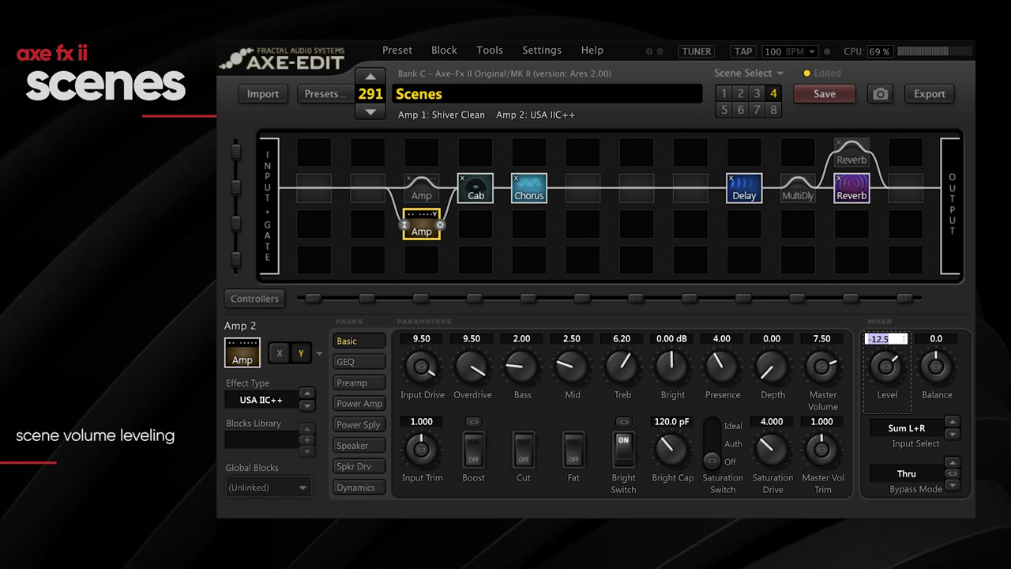
pyautogui.write('-11')
pyautogui.press('Return')
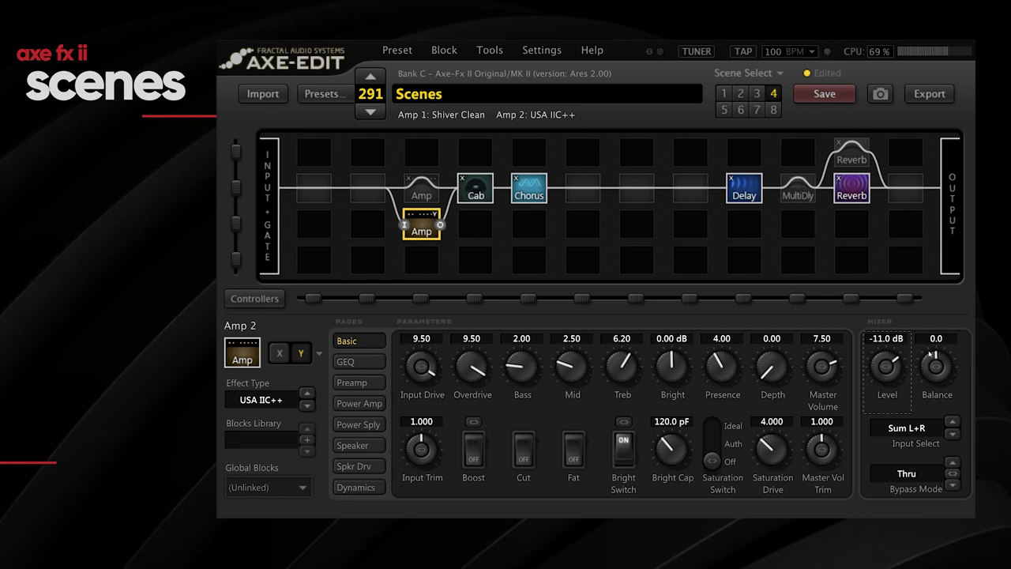
# Open the main output level settings for the individual scenes in the Output block.
pyautogui.click(955, 237)
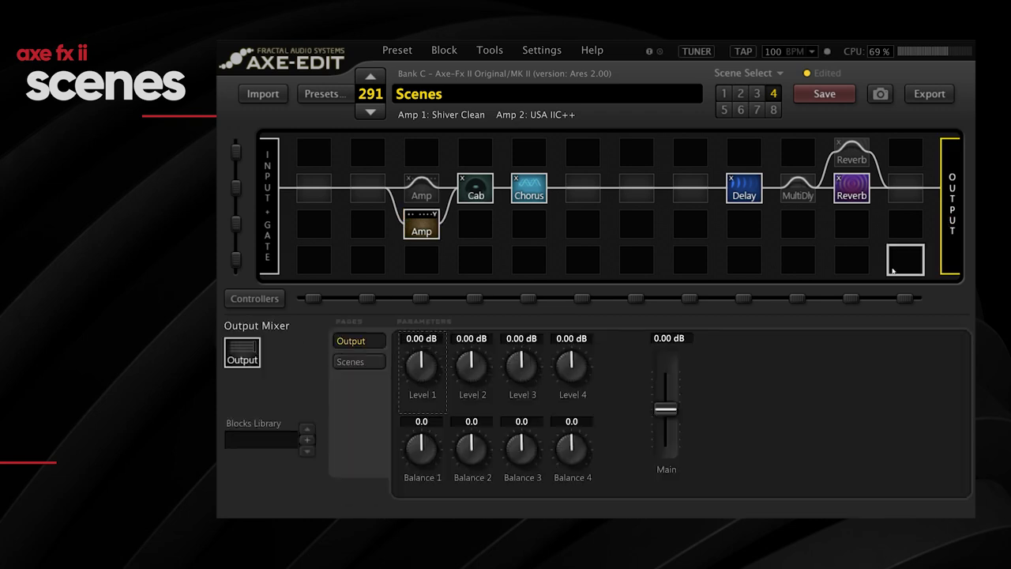
pyautogui.click(358, 364)
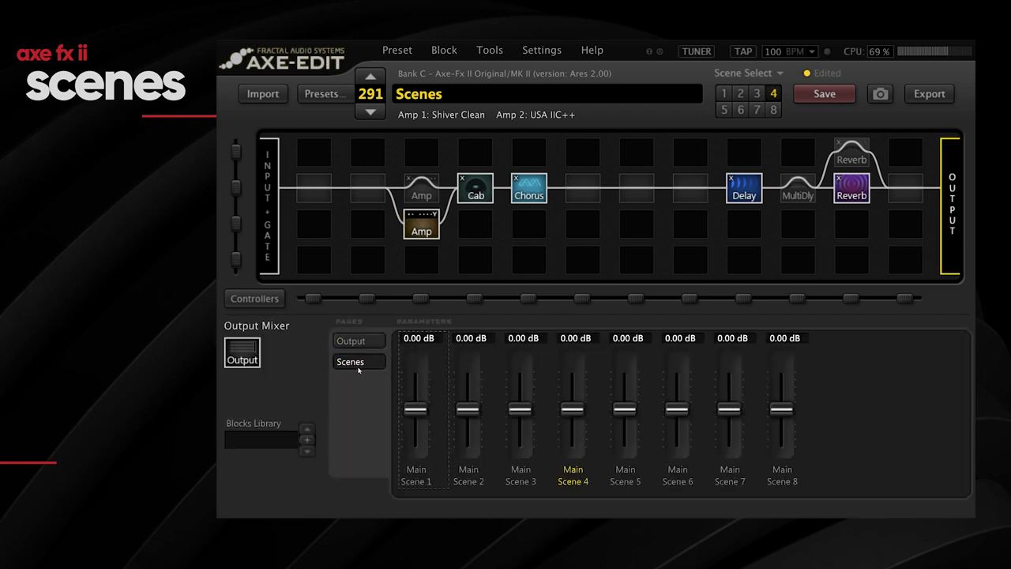